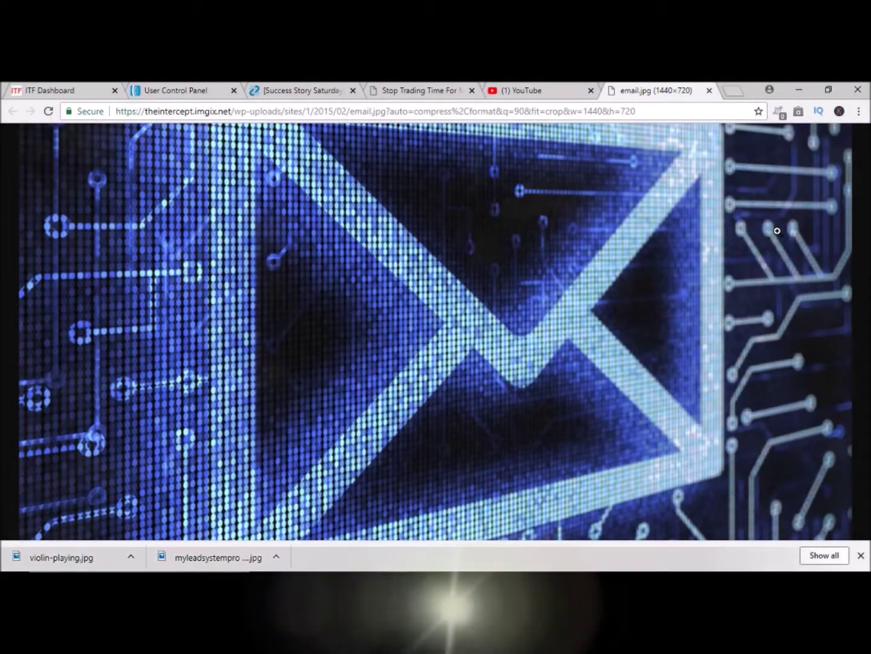
Close Chrome's downloads bar so the email.jpg image fills the window
left_click(860, 555)
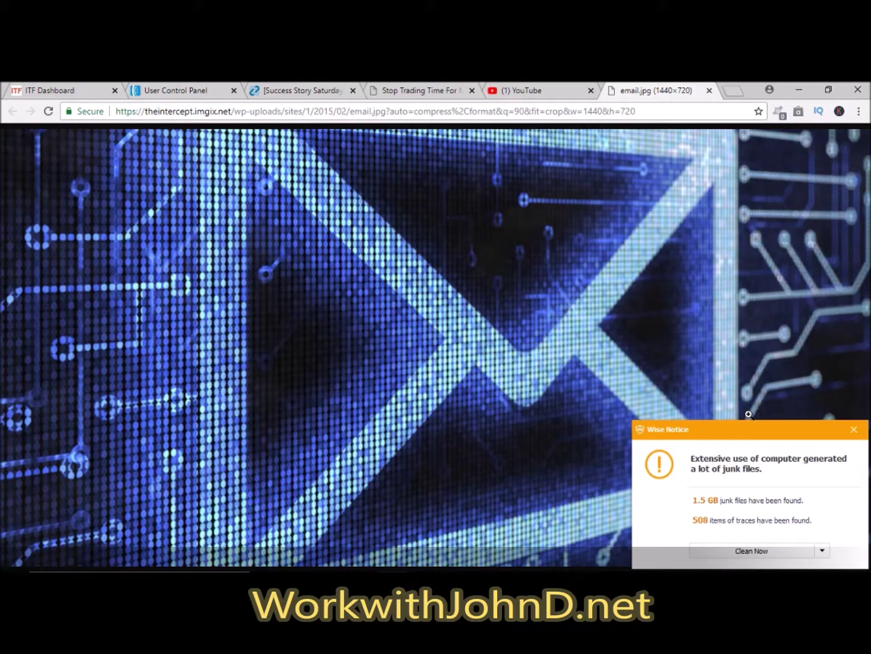
Dismiss the Wise junk-files notice and switch to the AWeber User Control Panel tab
left_click(854, 430)
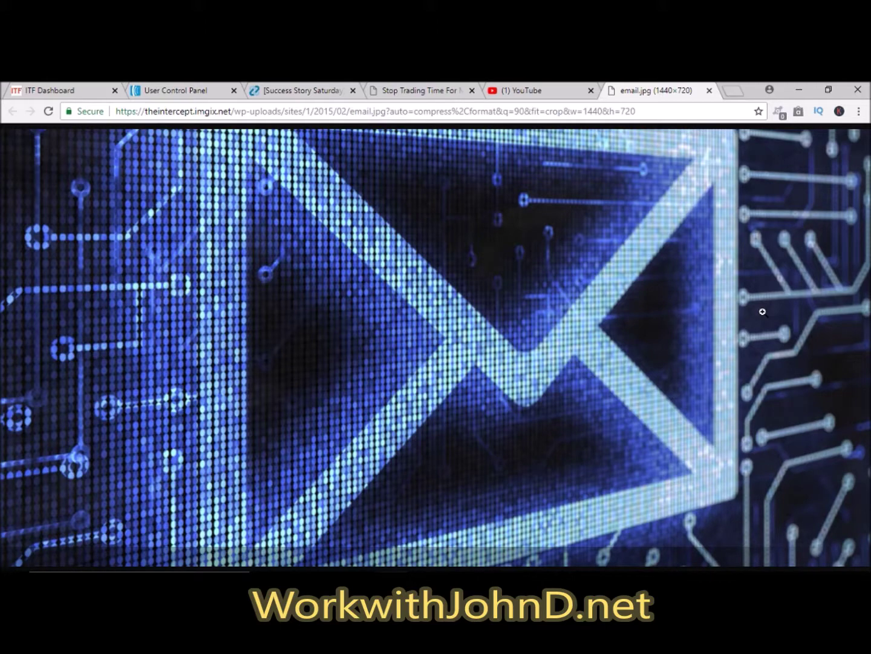
left_click(179, 97)
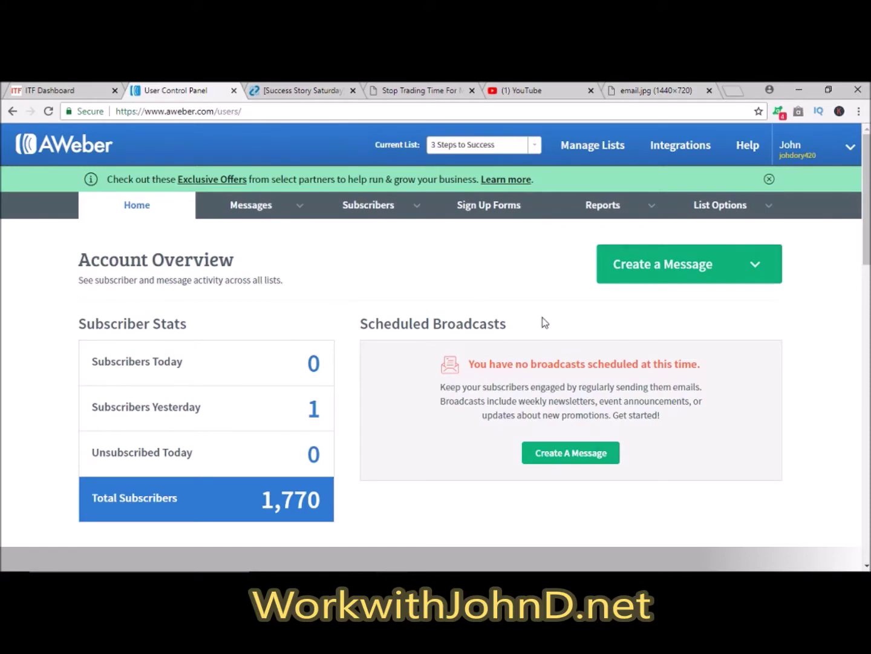
Keep the 3 Steps to Success list and go to its Manage Subscribers page
mouse_move(867, 224)
left_mouse_down()
mouse_move(869, 362)
mouse_move(868, 213)
left_mouse_up()
left_click(534, 144)
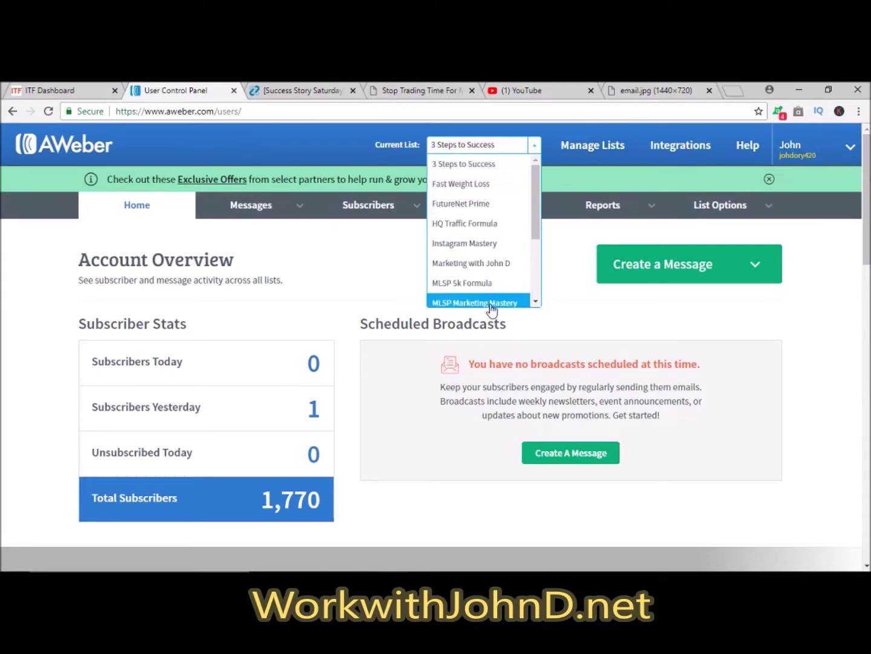
left_click(384, 264)
left_click(371, 207)
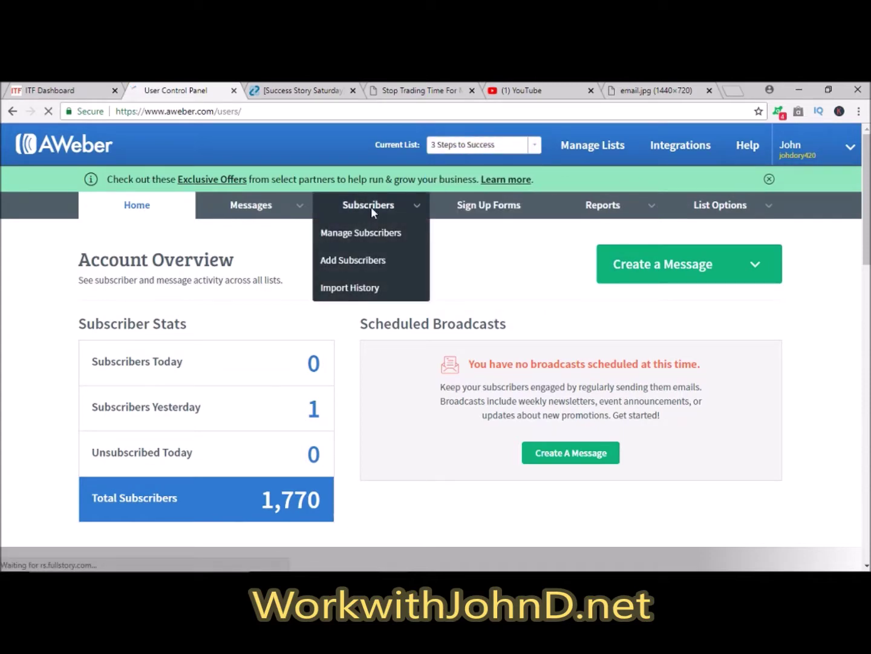
left_click(367, 234)
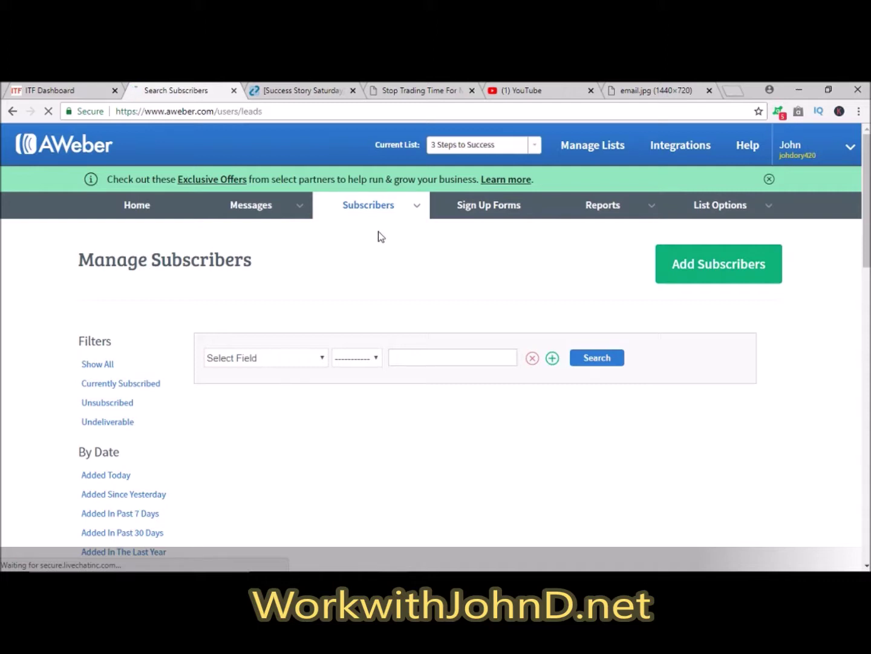
Add a No Opens search condition with a since date of 3/1/2018
left_click(322, 359)
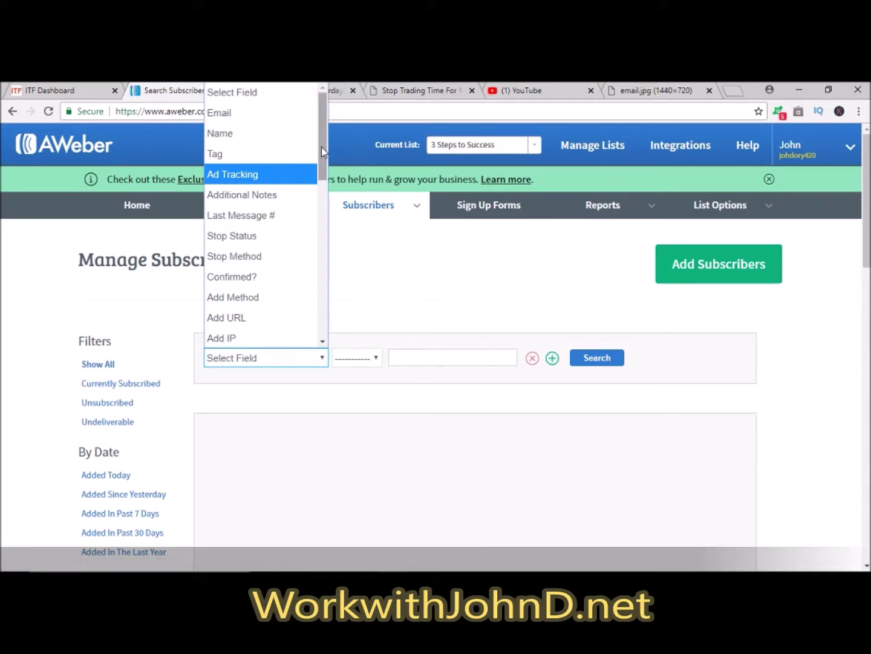
left_click_drag(321, 147, 323, 322)
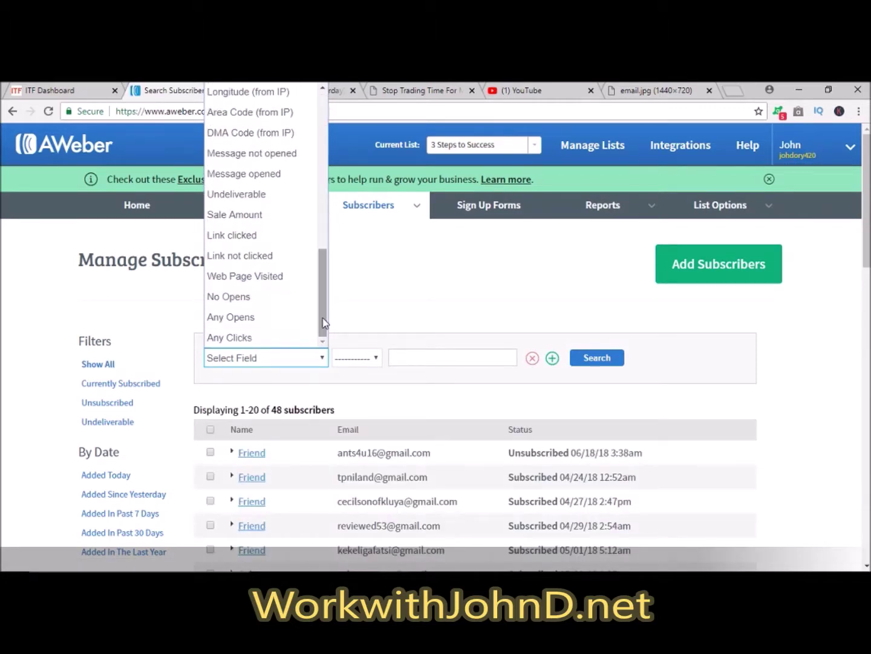
left_click(249, 297)
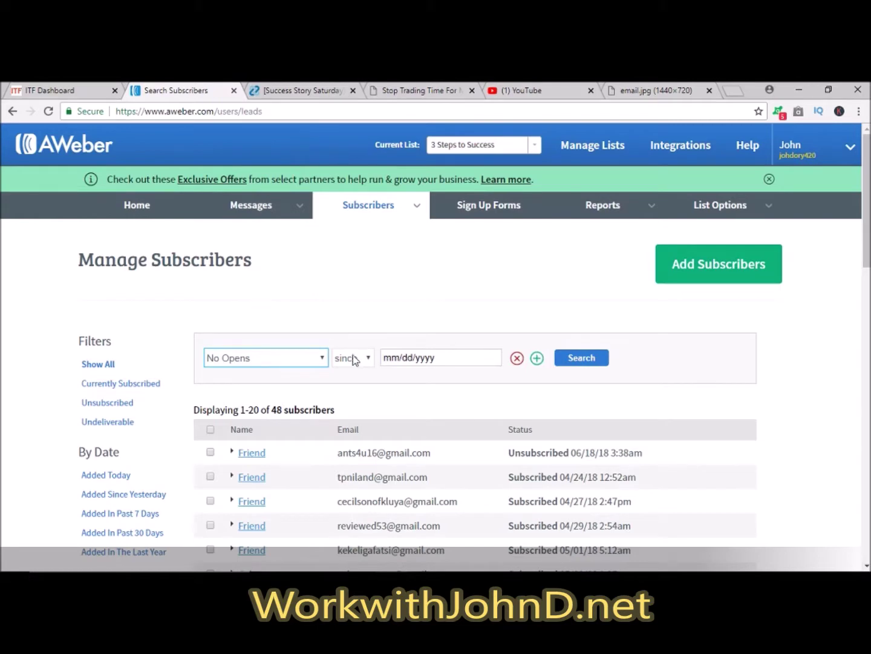
left_click(469, 358)
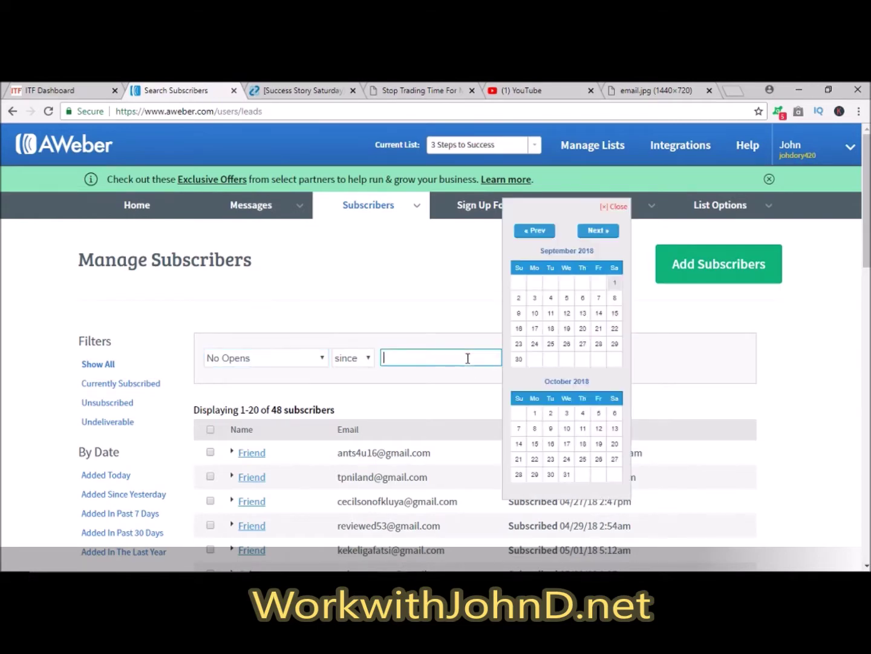
double_click(535, 230)
left_click(535, 231)
left_click(535, 230)
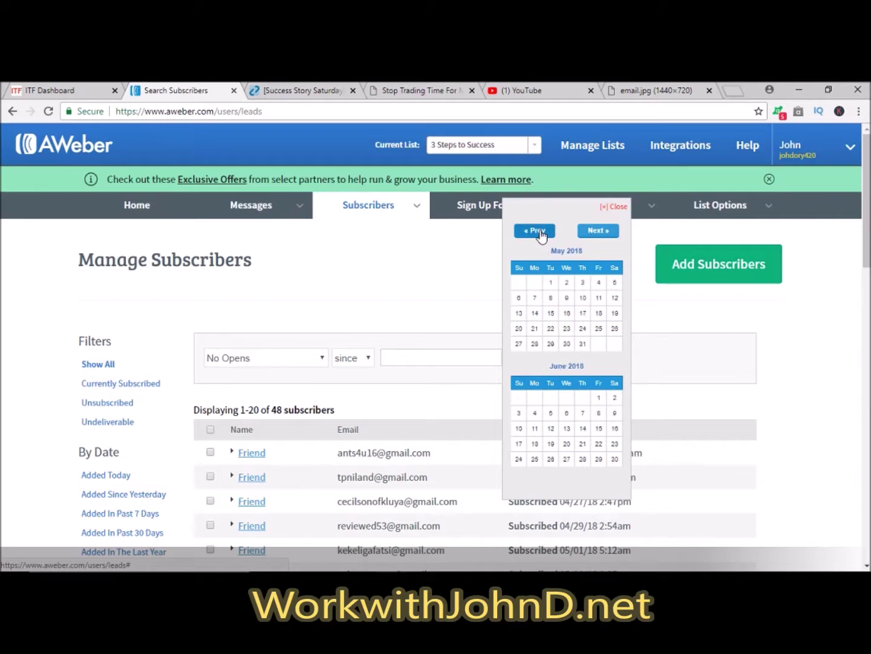
left_click(539, 232)
left_click(539, 232)
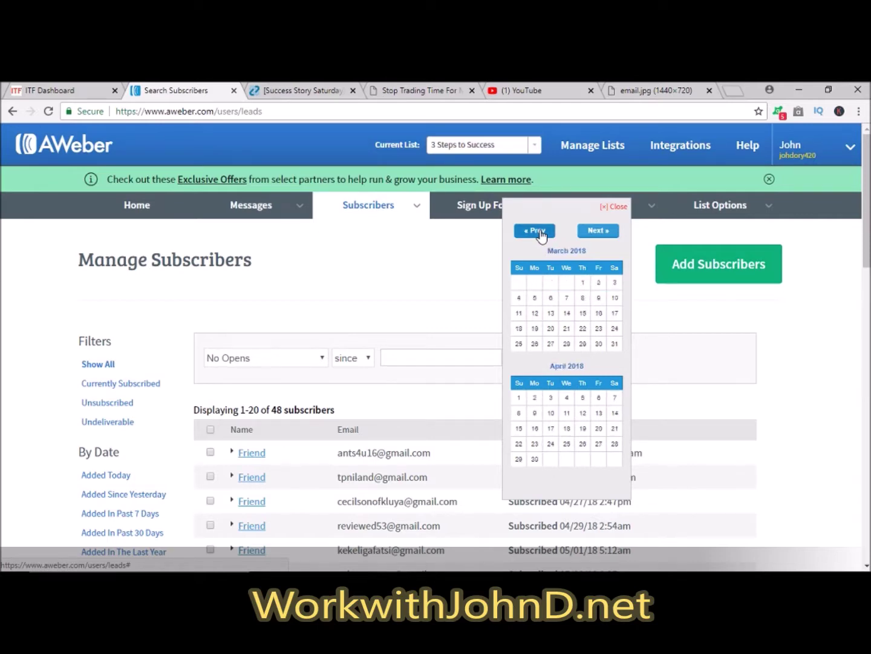
left_click(583, 283)
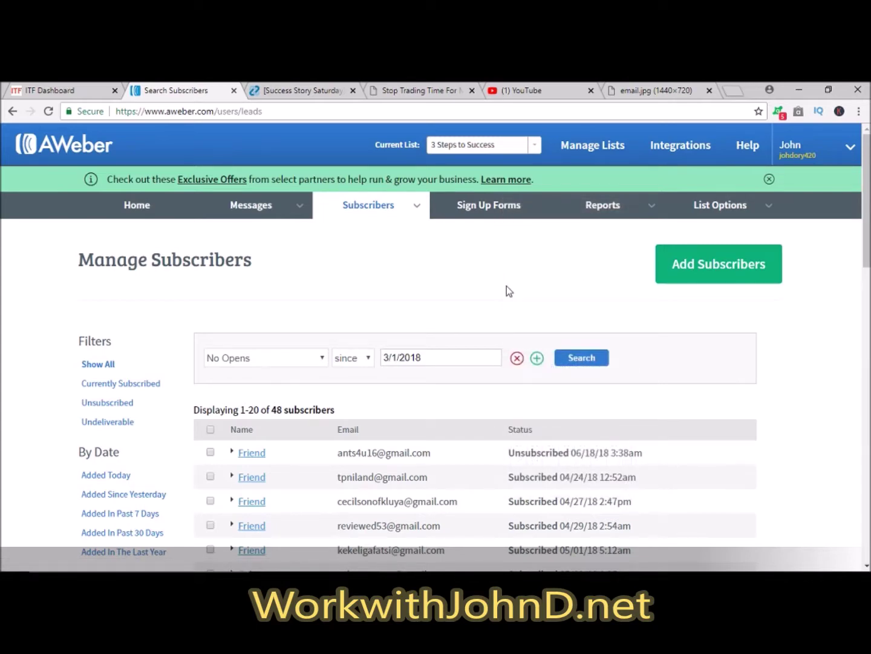
Add a second condition filtering on Date Added, removing the extra empty row
left_click(538, 361)
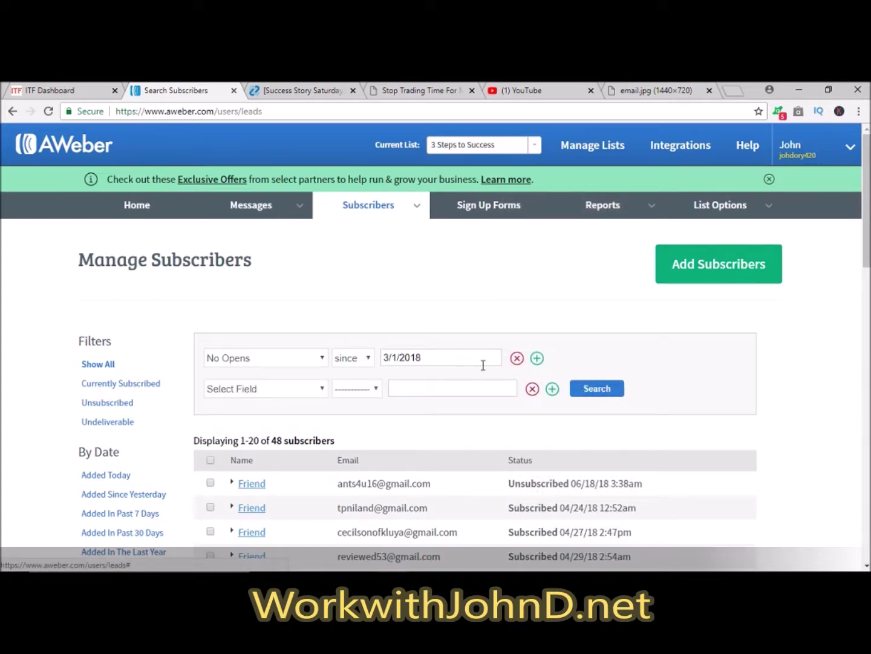
left_click(322, 389)
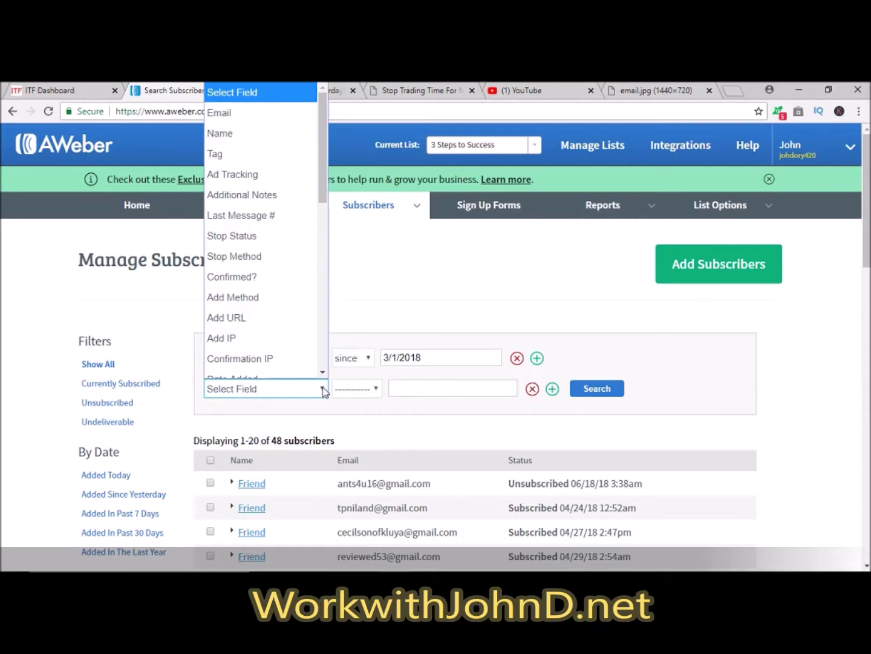
mouse_move(321, 173)
left_mouse_down()
mouse_move(321, 205)
mouse_move(322, 164)
left_mouse_up()
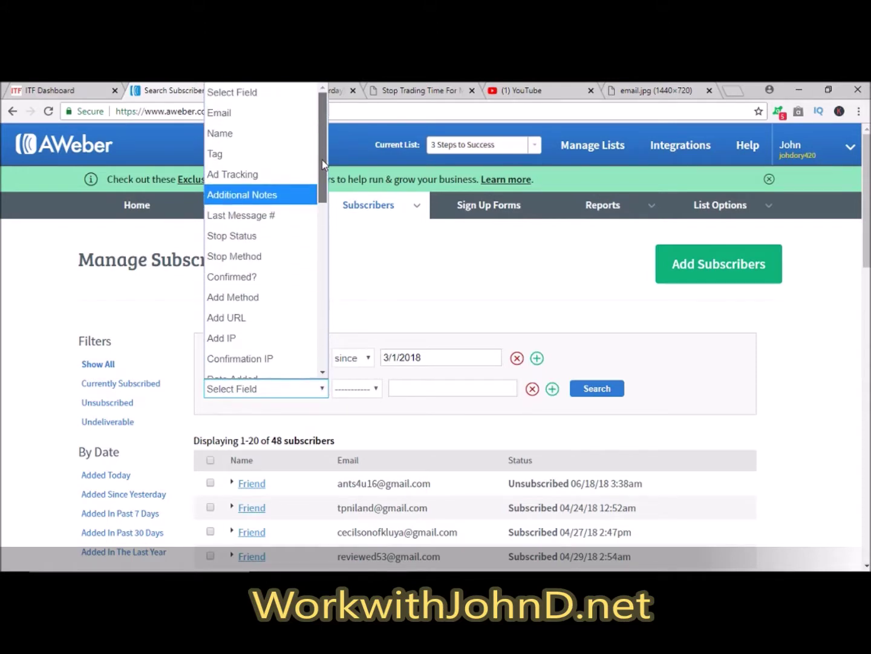
left_click_drag(322, 163, 322, 215)
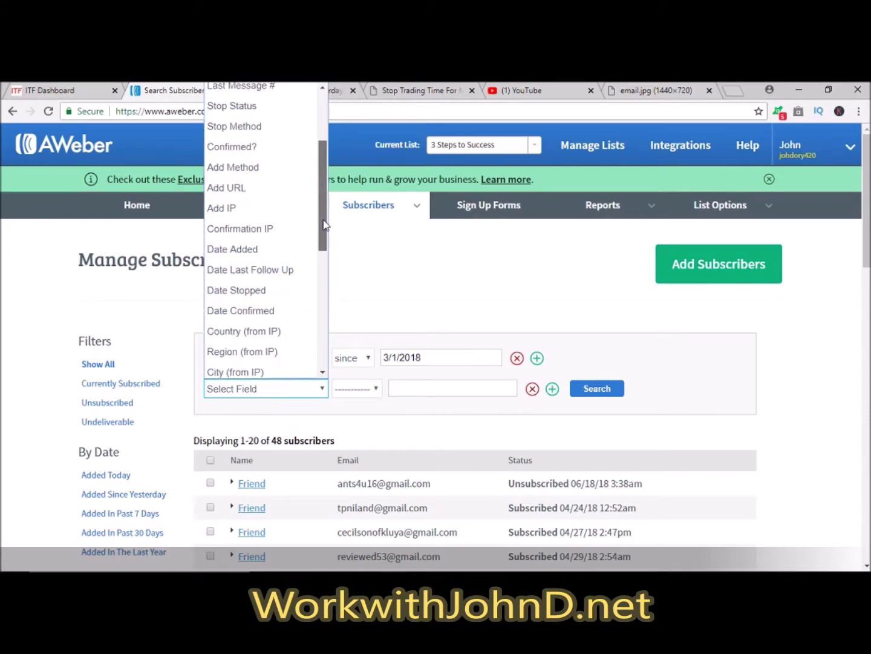
left_click(244, 247)
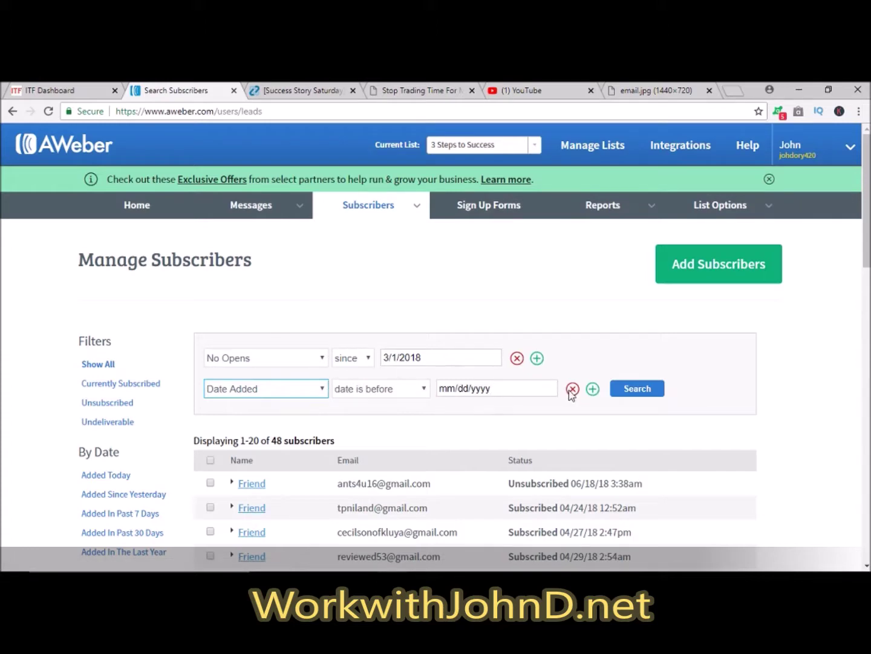
left_click(593, 389)
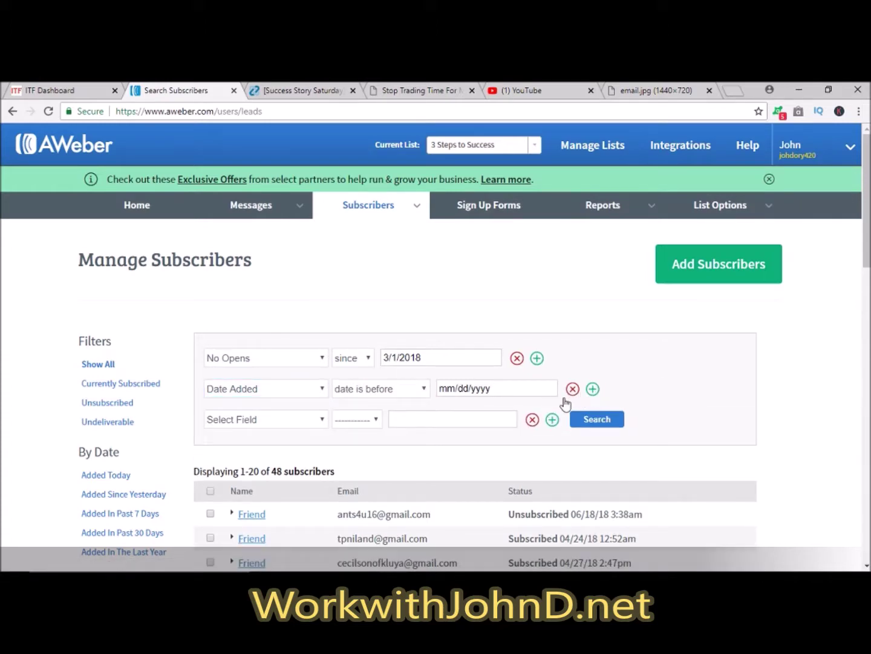
left_click(532, 419)
Set the Date Added before date to 3/1/2018
left_click(528, 390)
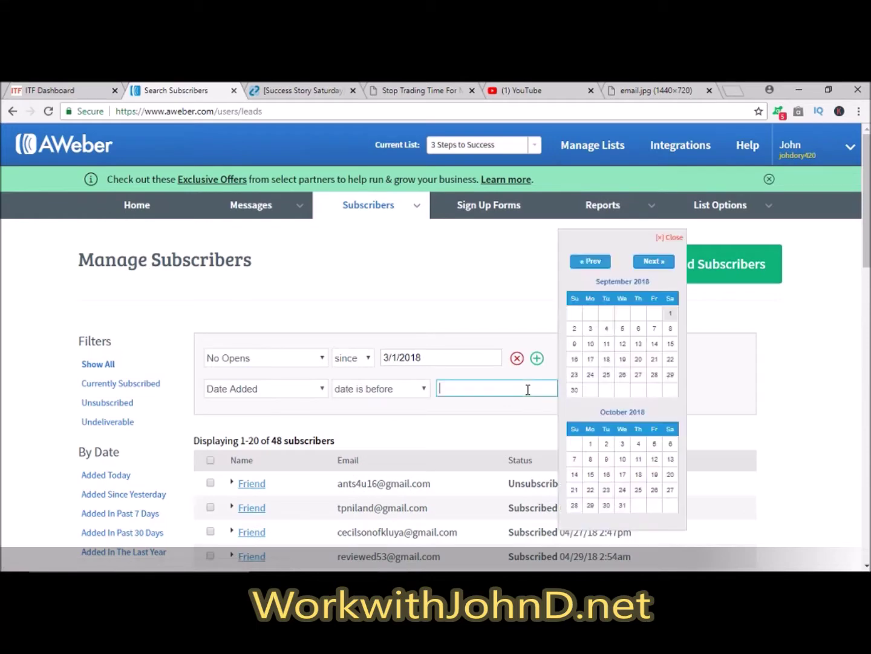
left_click(586, 265)
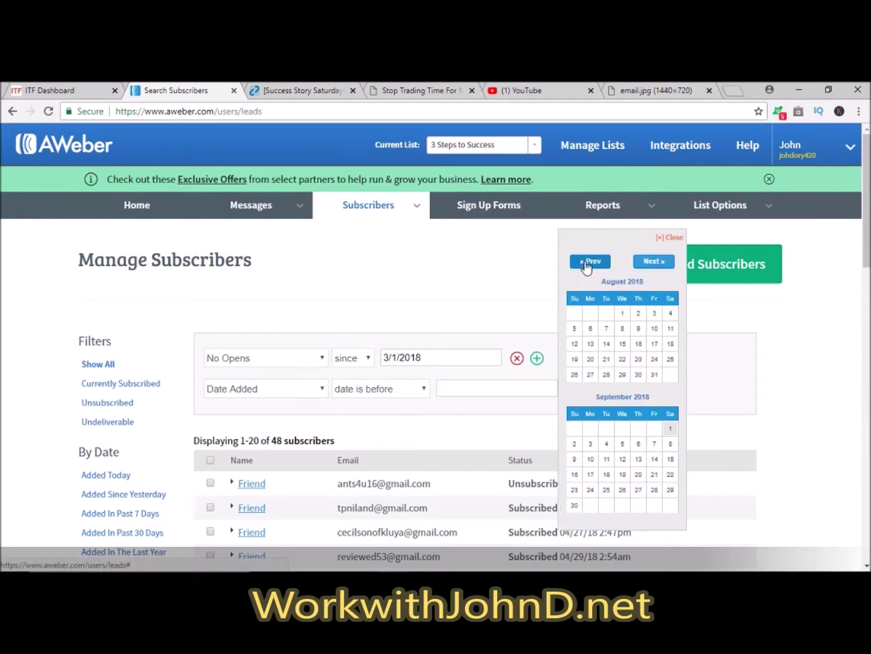
left_click(586, 265)
left_click(587, 264)
left_click(586, 264)
left_click(587, 264)
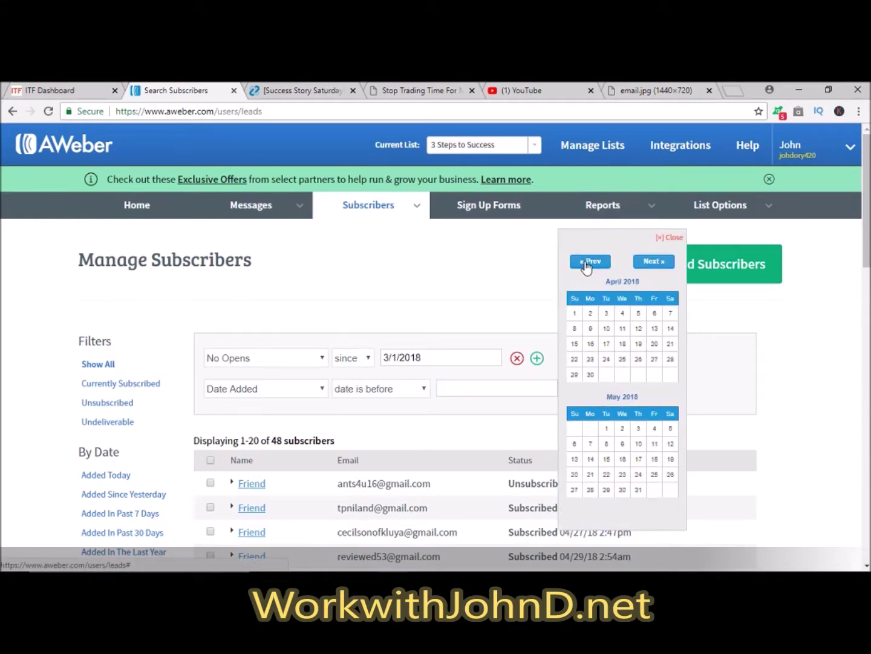
left_click(586, 264)
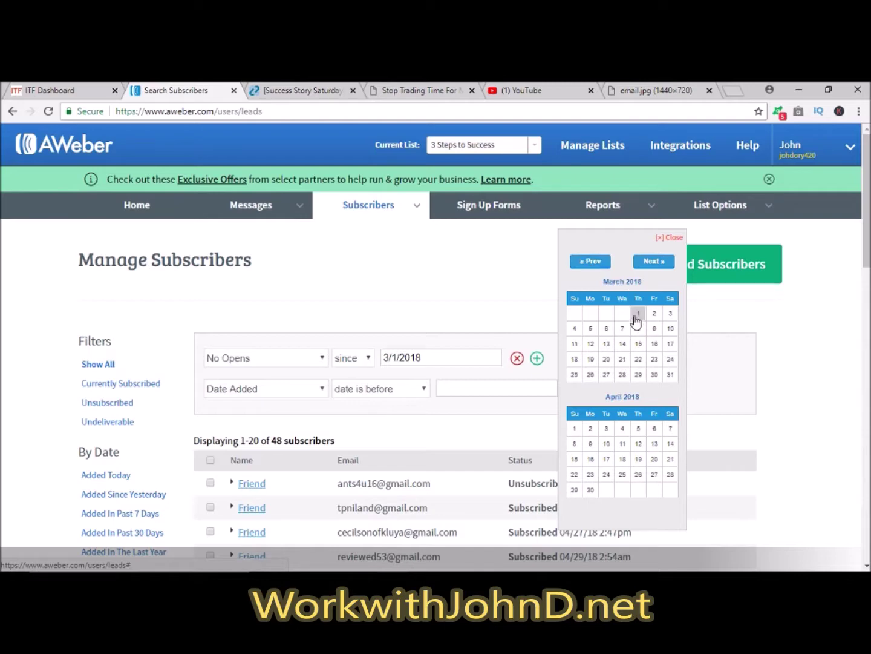
left_click(637, 315)
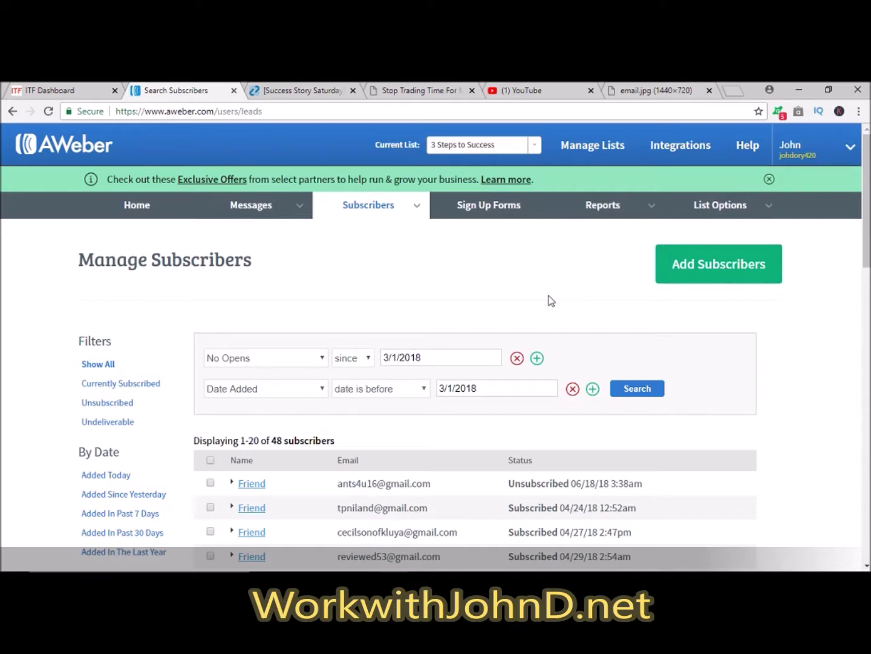
Run the No Opens and Date Added search and review the empty results
left_click(636, 388)
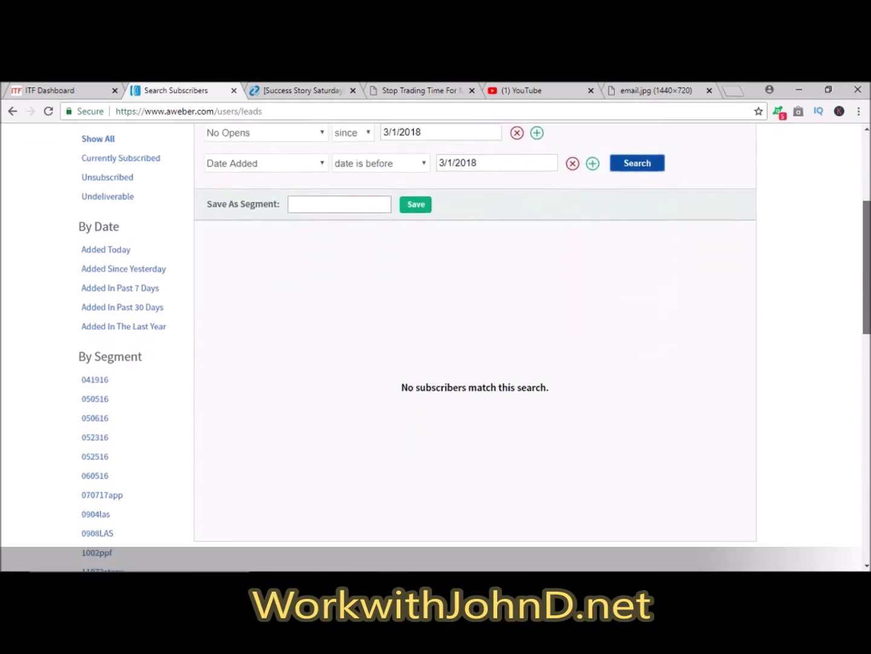
scroll(865, 285, "up", 3)
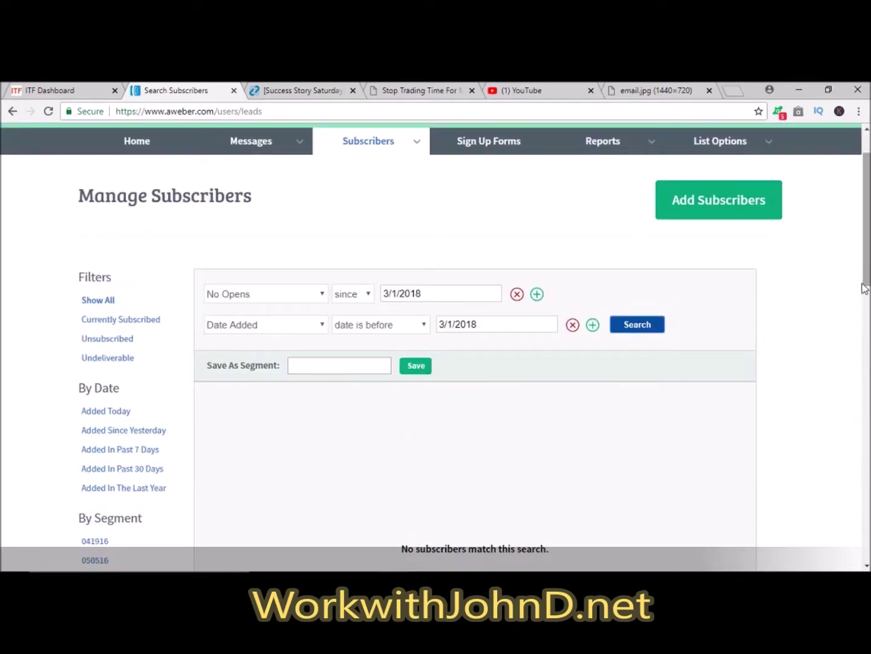
mouse_move(865, 286)
left_mouse_down()
mouse_move(865, 429)
mouse_move(865, 266)
left_mouse_up()
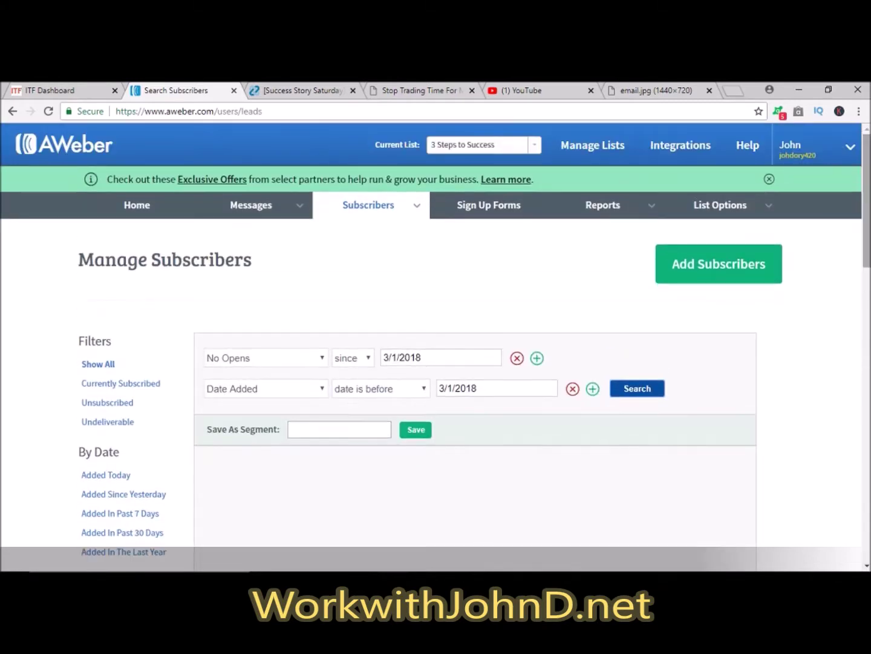
mouse_move(867, 202)
left_mouse_down()
mouse_move(867, 252)
mouse_move(867, 207)
left_mouse_up()
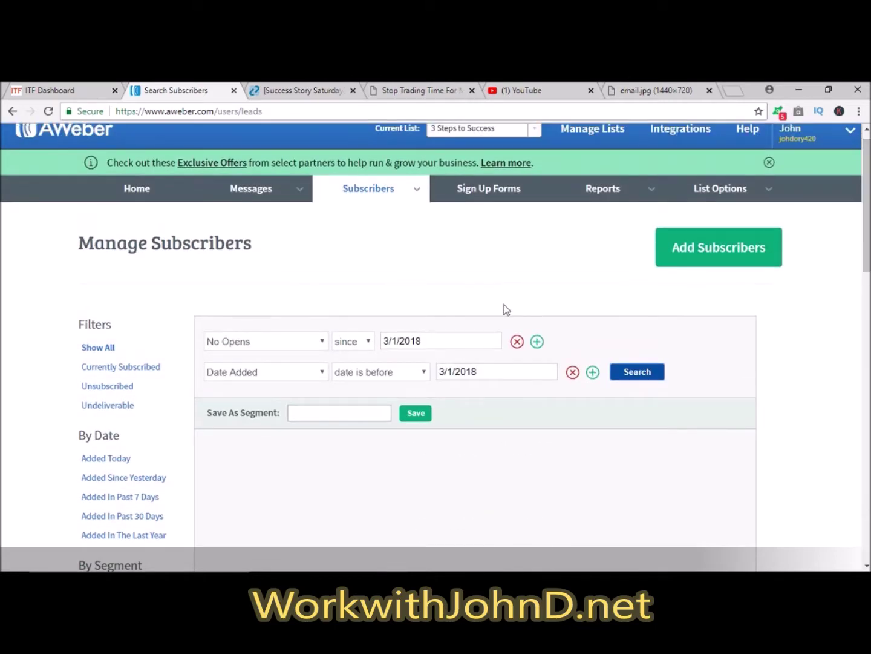
left_click_drag(866, 207, 831, 181)
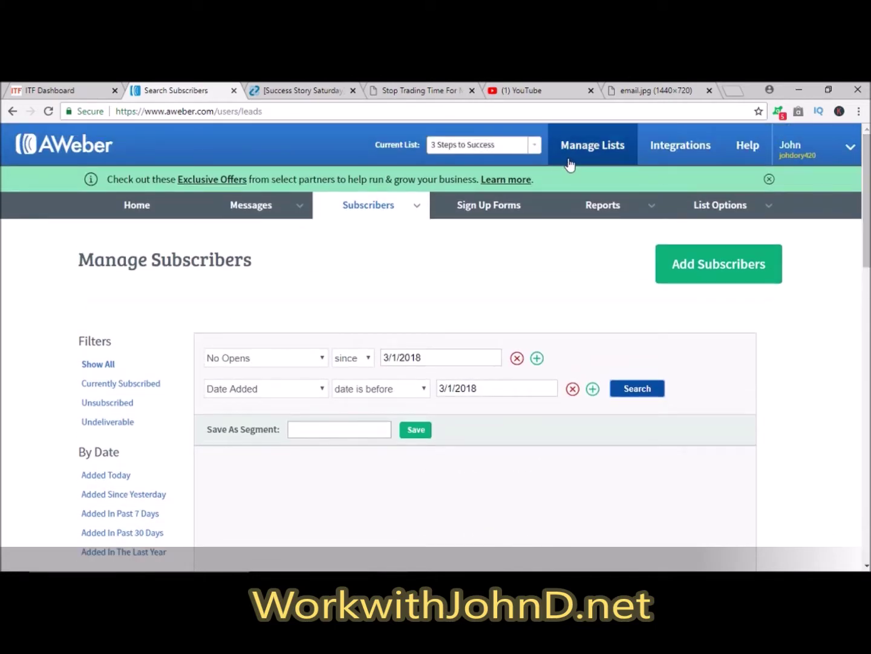
Switch the current list to FutureNet Prime
left_click(535, 146)
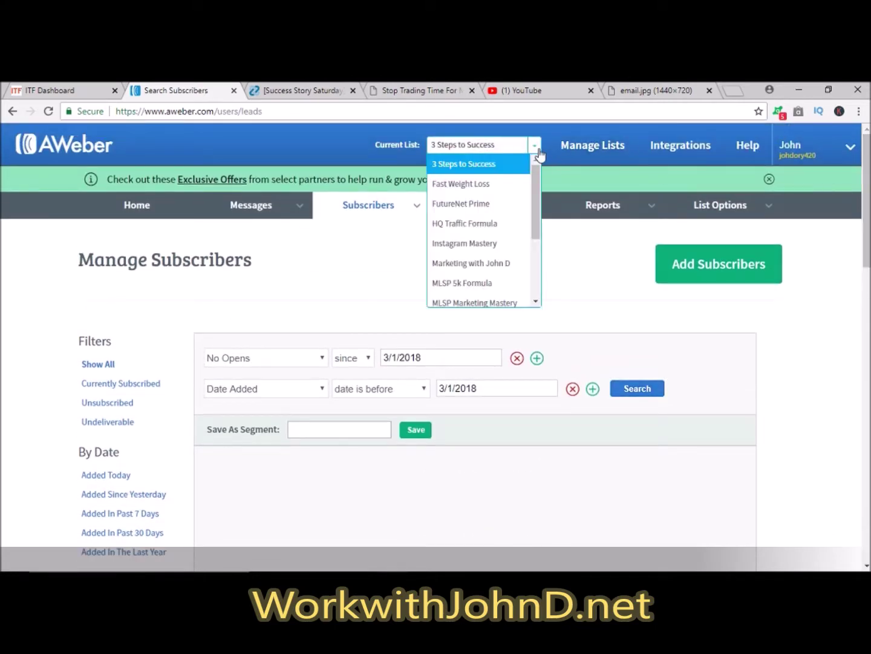
left_click(475, 206)
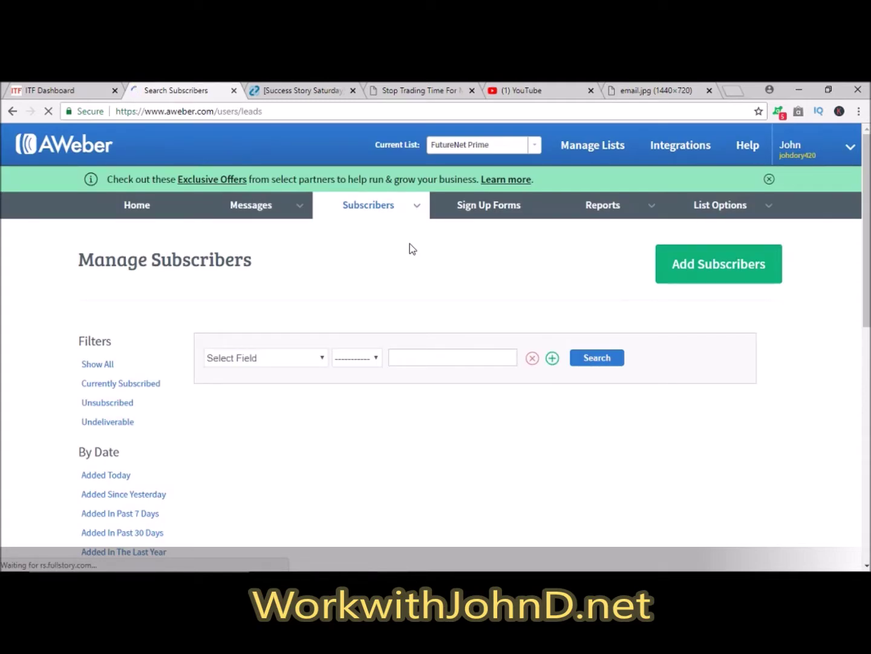
Filter FutureNet Prime by No Opens since 3/1/2018 and add a second condition row
left_click(321, 357)
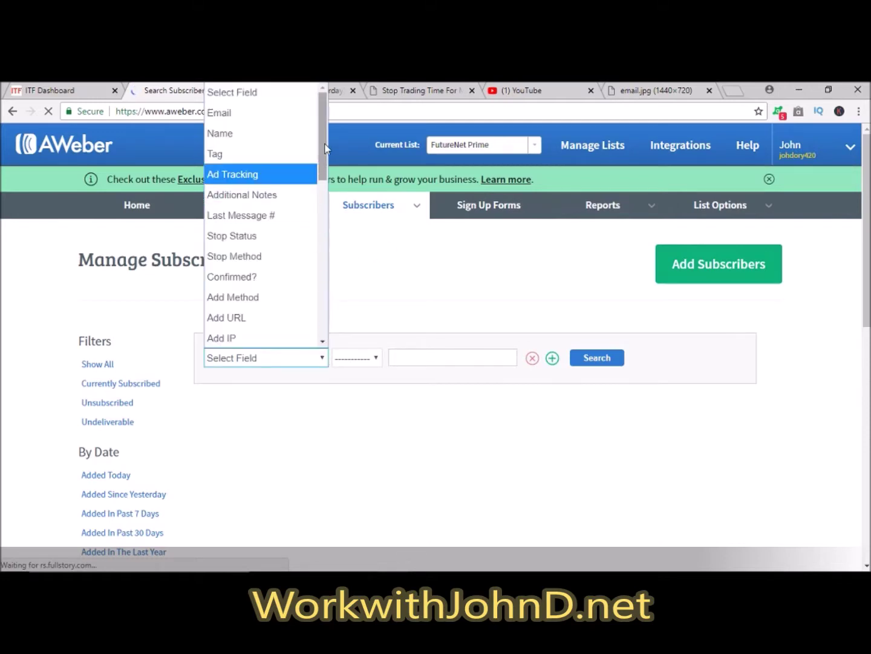
left_click_drag(324, 147, 327, 316)
left_click(266, 296)
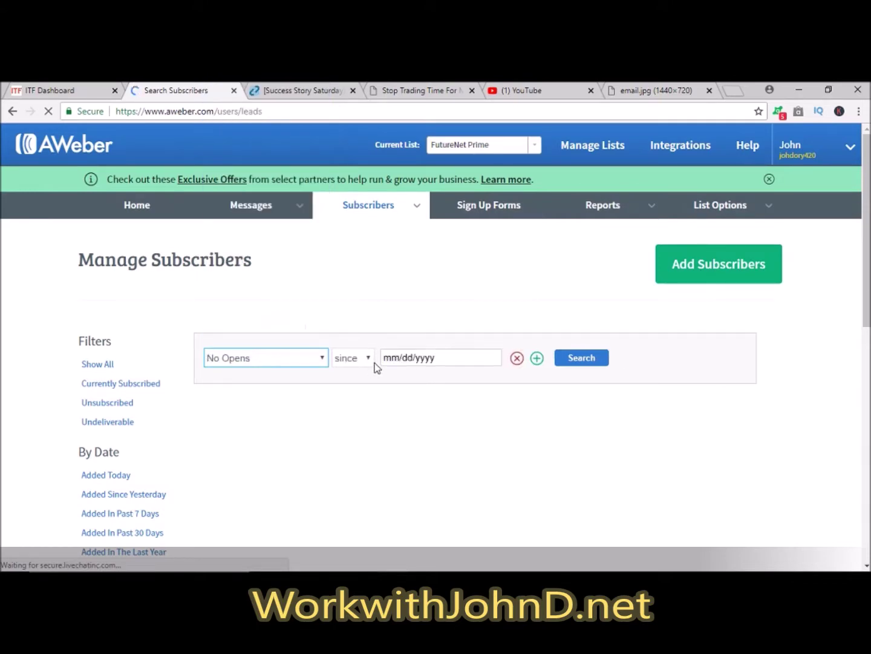
left_click(466, 356)
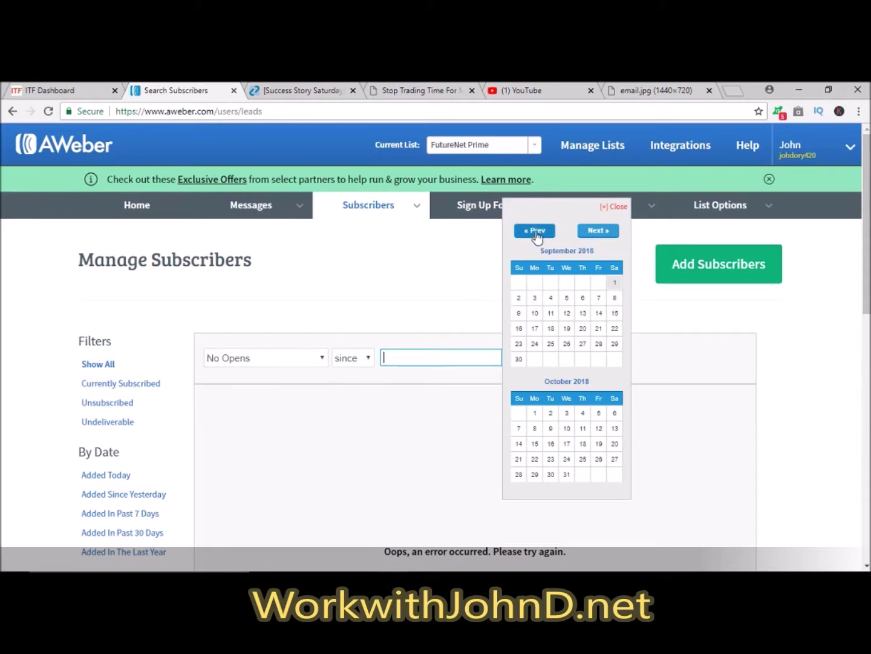
left_click(536, 232)
left_click(536, 233)
left_click(536, 233)
left_click(535, 232)
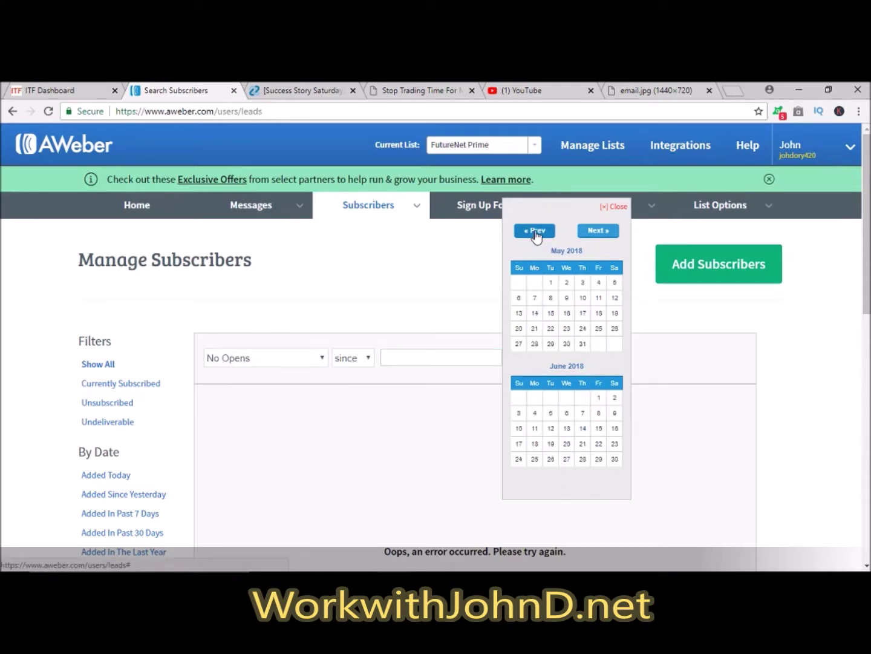
left_click(535, 231)
left_click(535, 230)
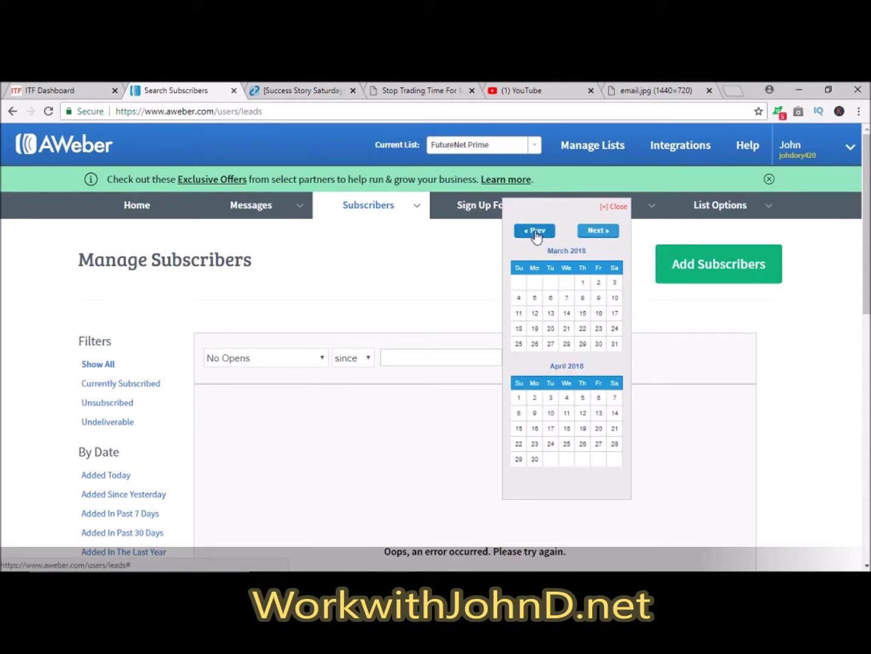
left_click(585, 284)
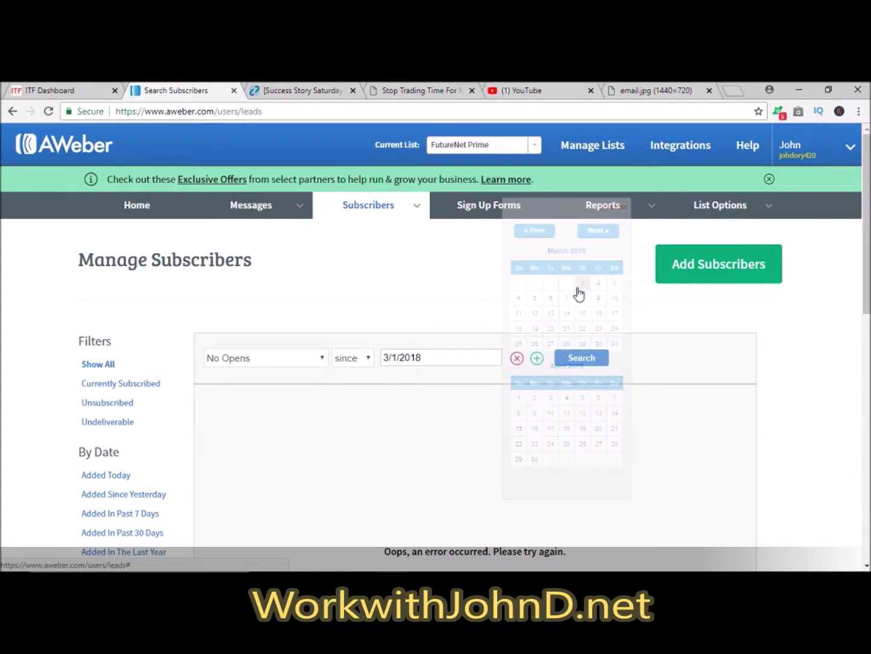
left_click(537, 358)
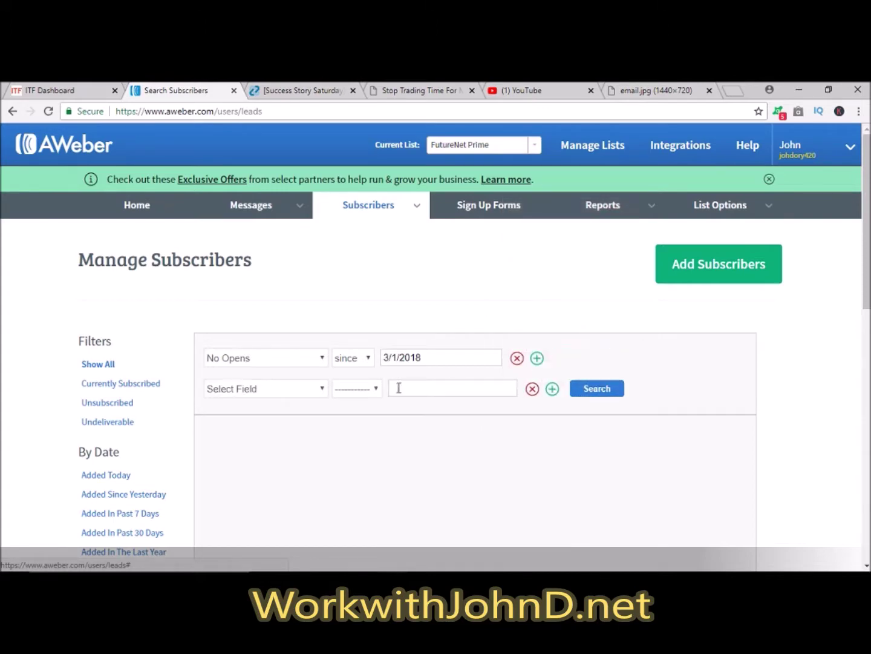
left_click(322, 391)
Set the second condition to Date Added before 3/1/2018 and run the search
left_click_drag(321, 185, 334, 232)
left_click(261, 242)
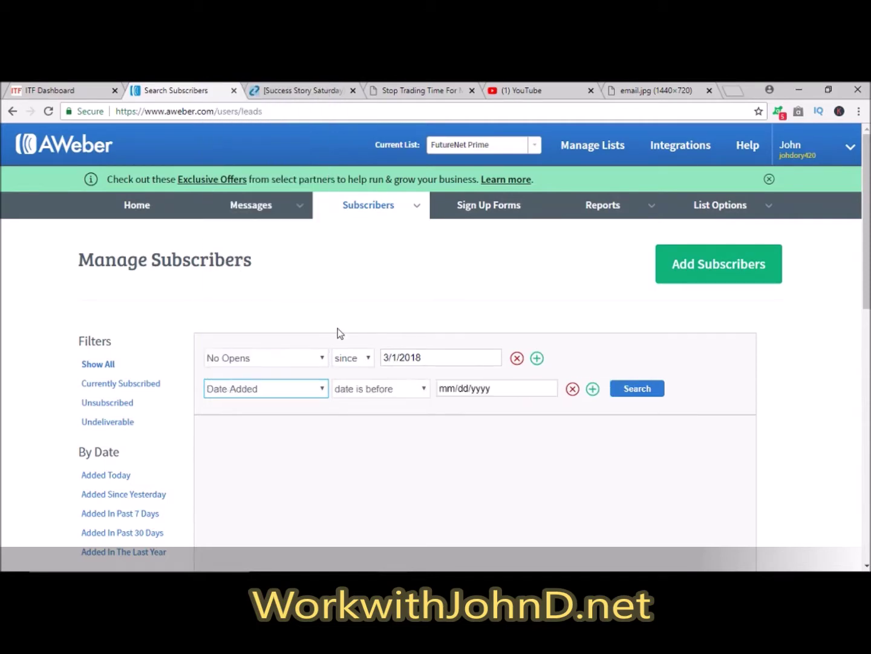
left_click(488, 393)
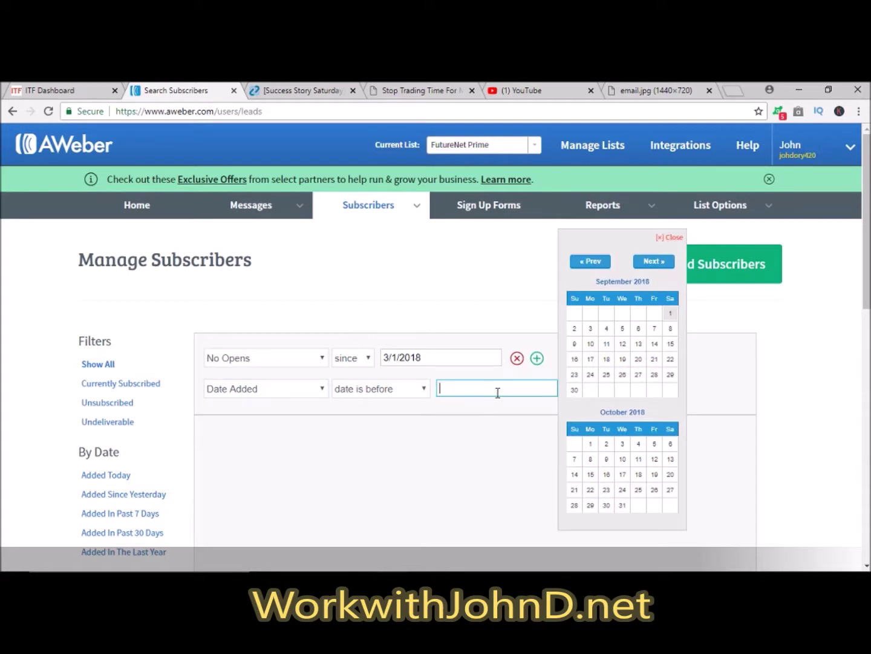
left_click(590, 262)
left_click(591, 262)
left_click(590, 262)
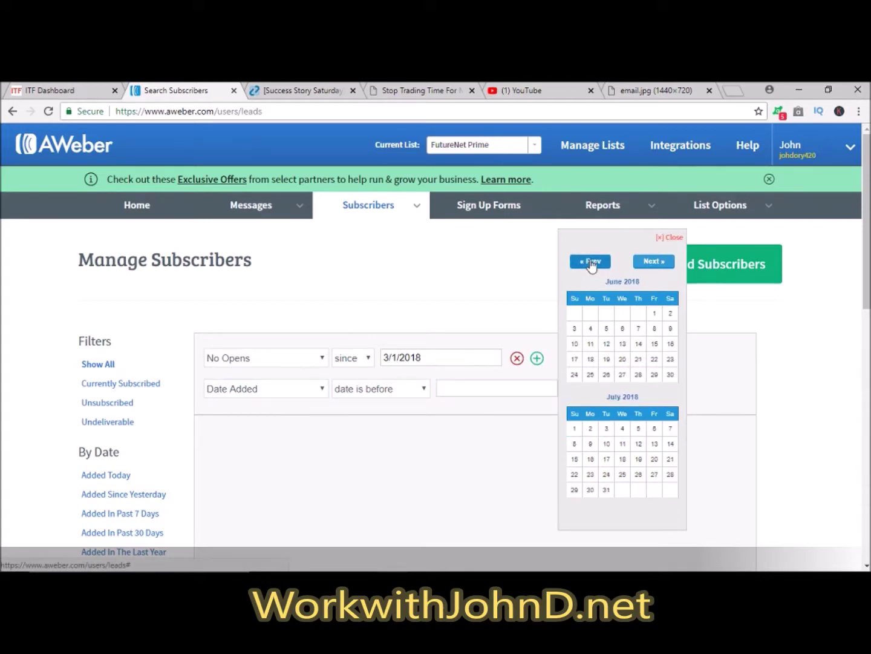
left_click(591, 262)
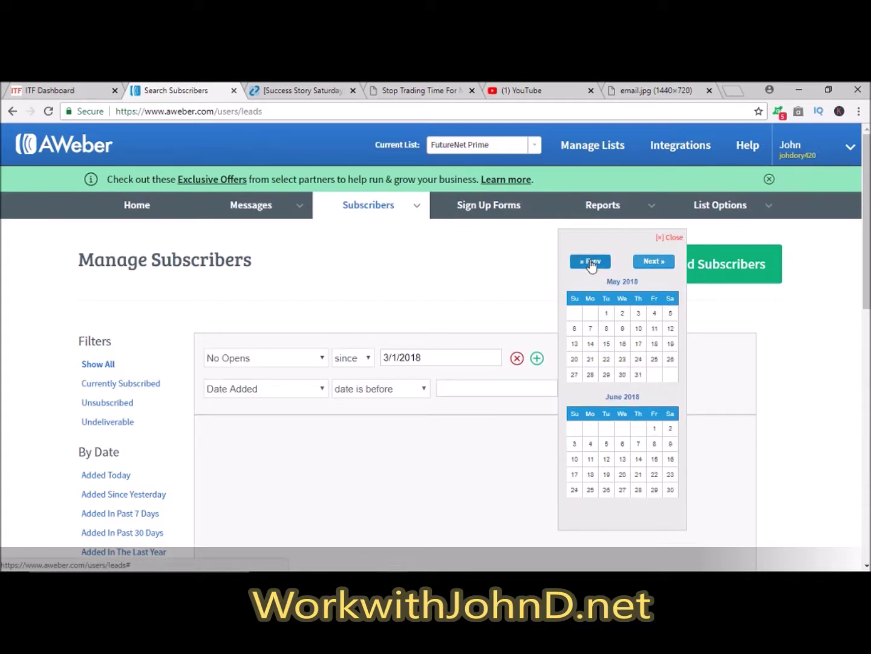
left_click(591, 262)
left_click(591, 262)
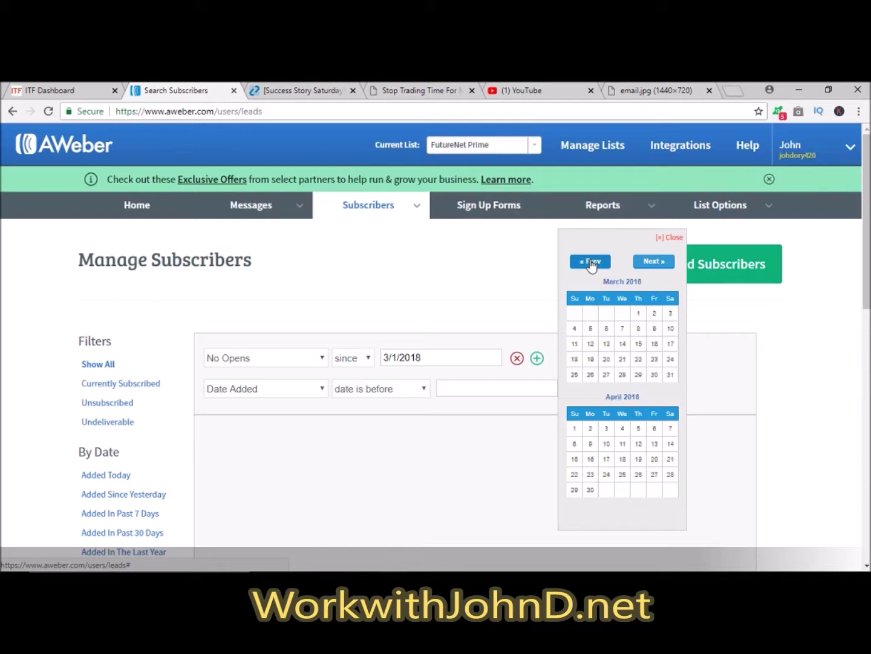
left_click(639, 314)
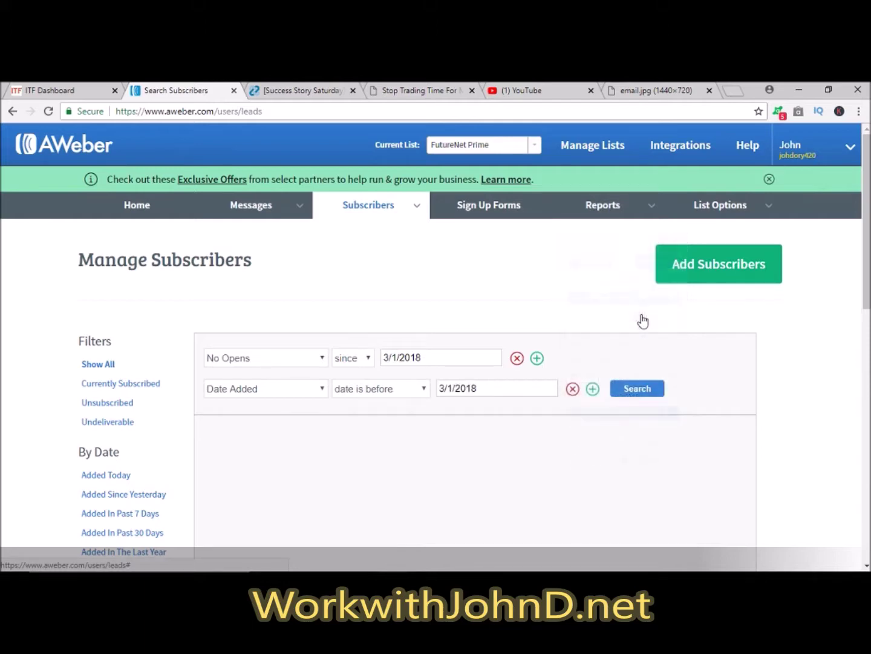
left_click(642, 392)
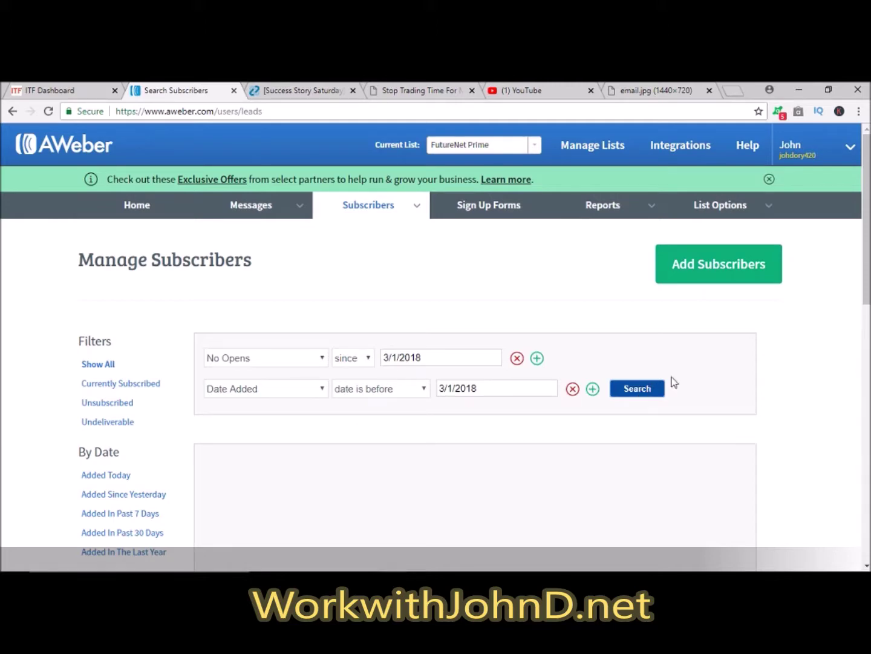
Show results at 50 per page and select all 29 matching subscribers
left_click_drag(869, 210, 869, 263)
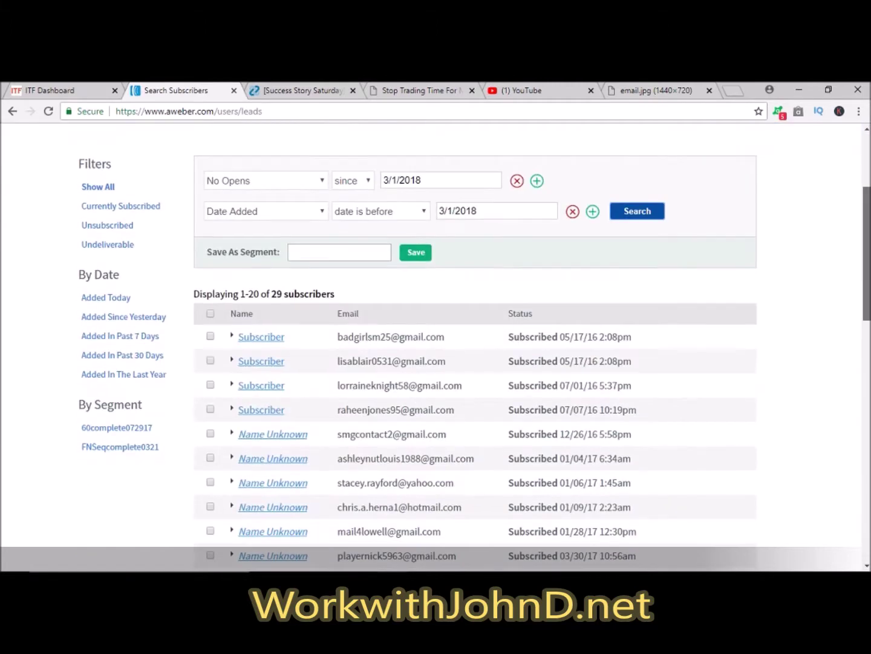
scroll(370, 354, "up", 1)
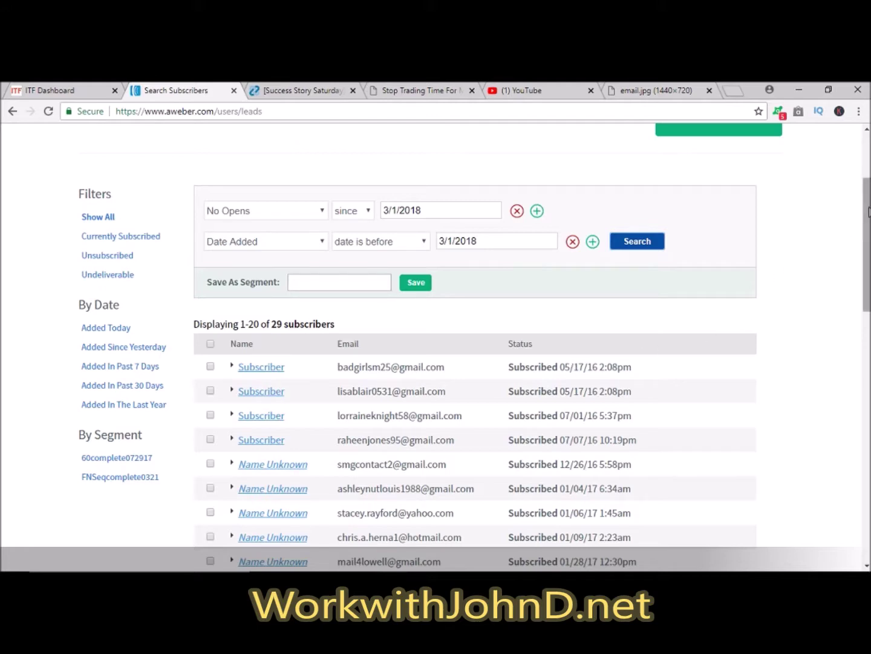
mouse_move(869, 224)
left_mouse_down()
mouse_move(867, 379)
mouse_move(867, 208)
left_mouse_up()
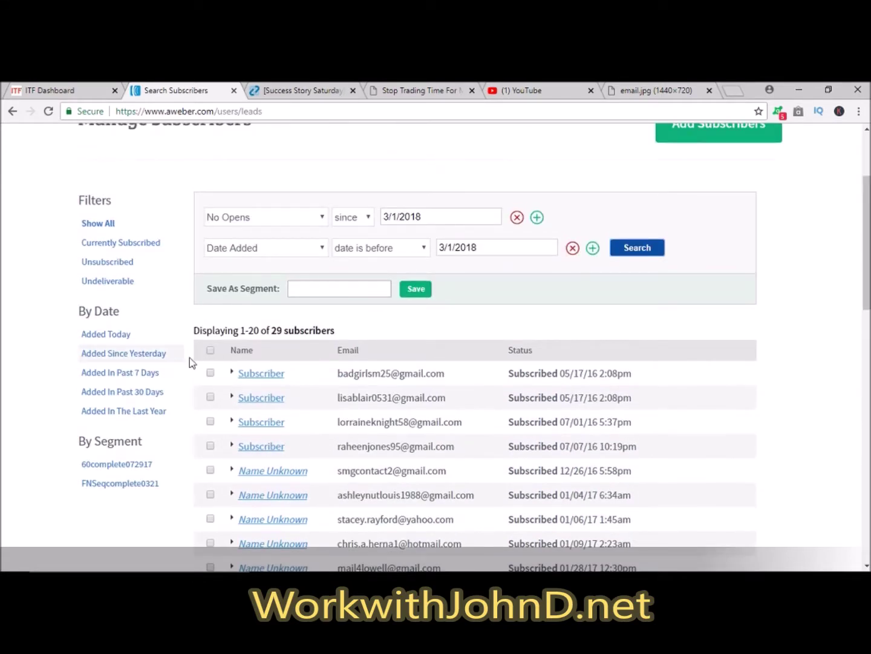
left_click(211, 350)
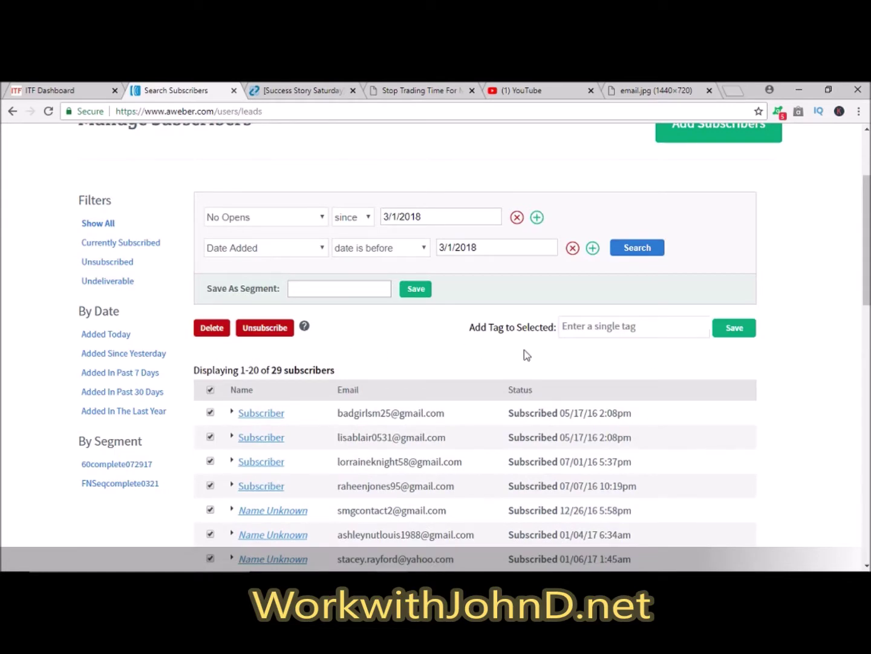
scroll(749, 414, "down", 8)
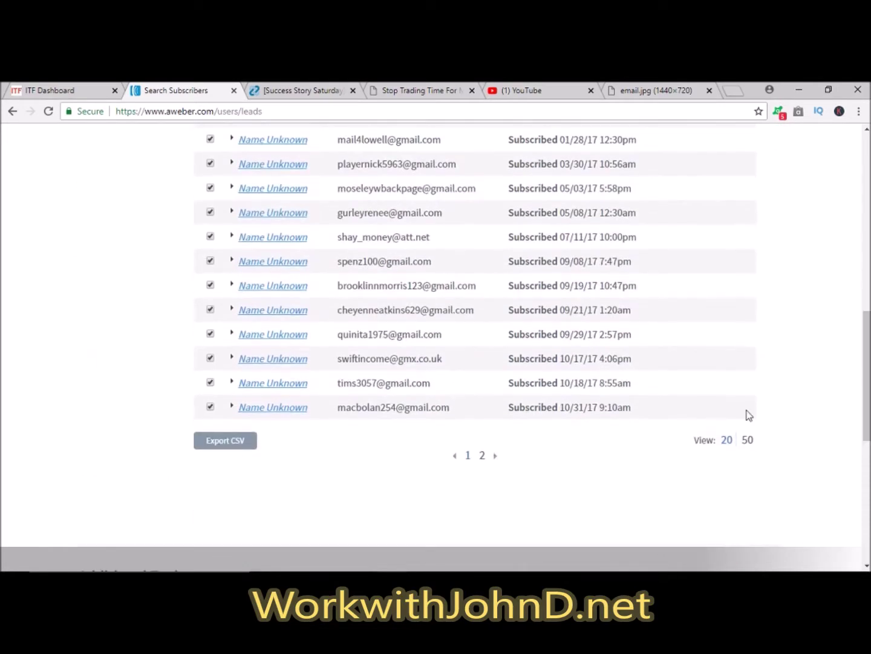
left_click(749, 440)
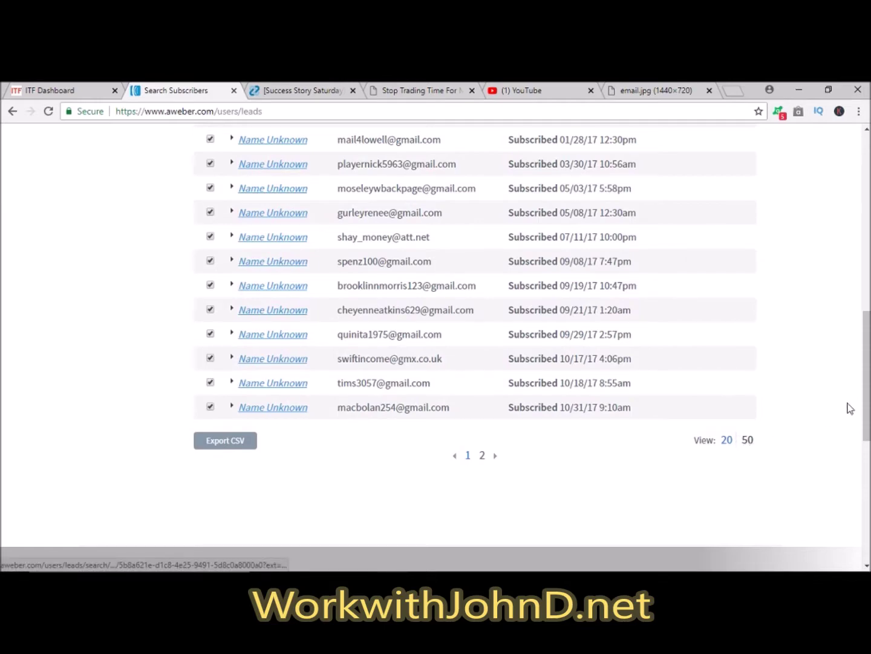
left_click_drag(867, 363, 867, 236)
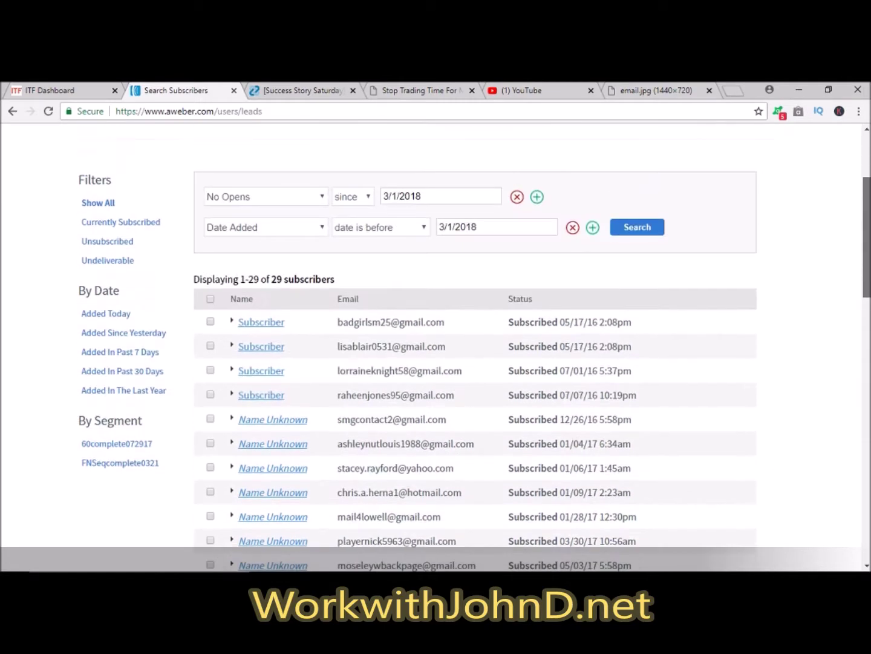
left_click(211, 301)
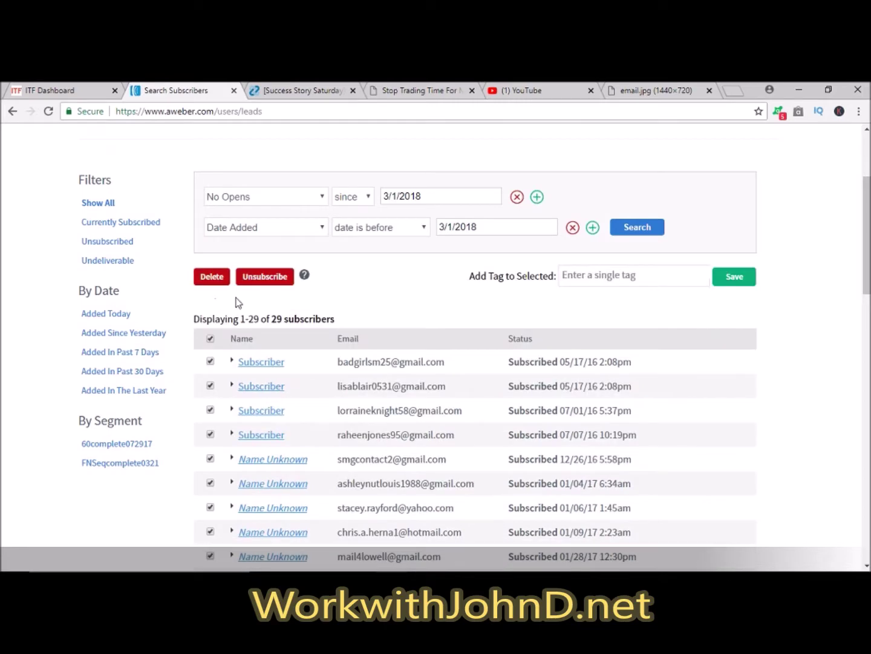
Unsubscribe all 29 inactive FutureNet Prime subscribers, then select them again and delete them
left_click(267, 283)
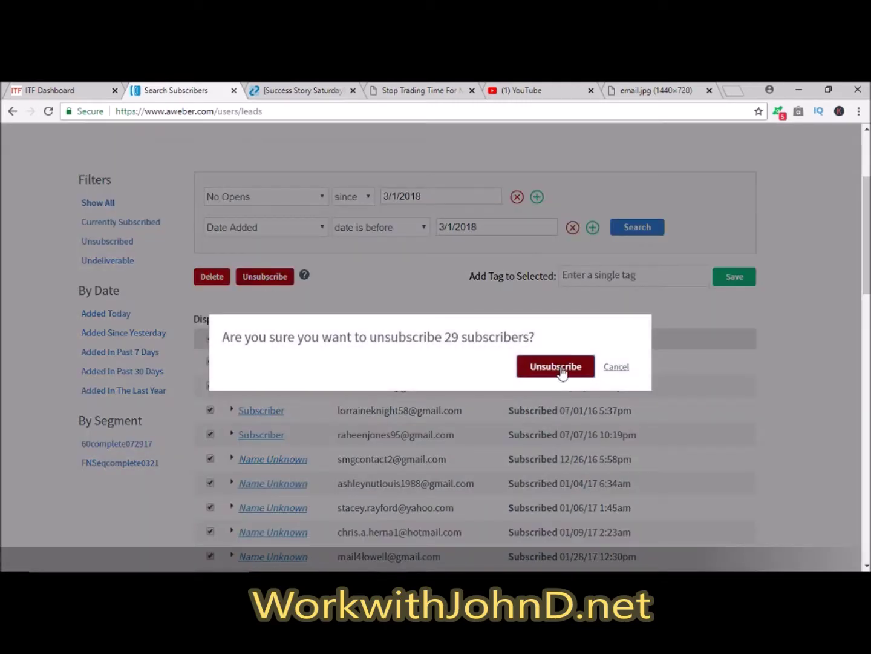
left_click(556, 367)
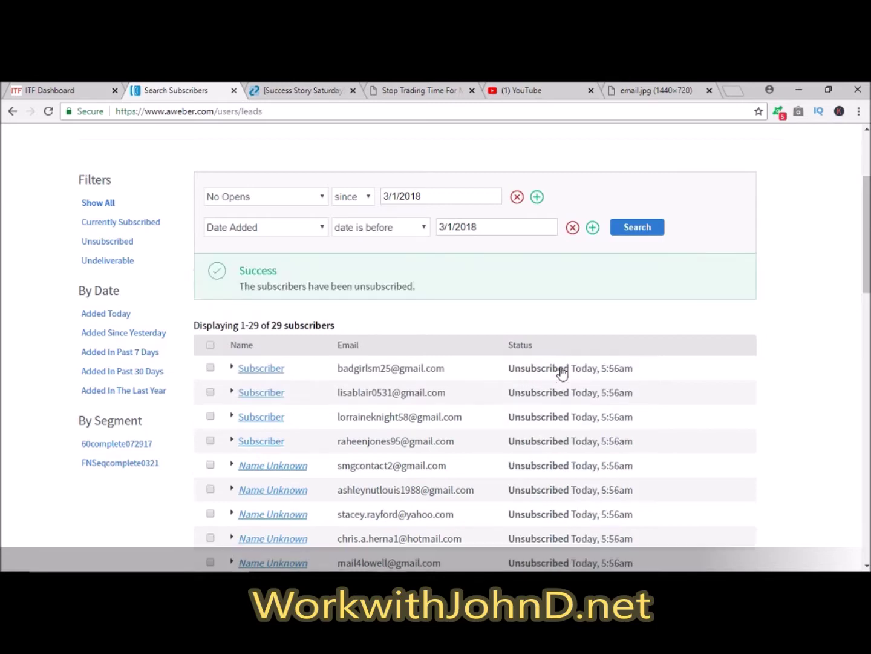
left_click(210, 346)
left_click(215, 334)
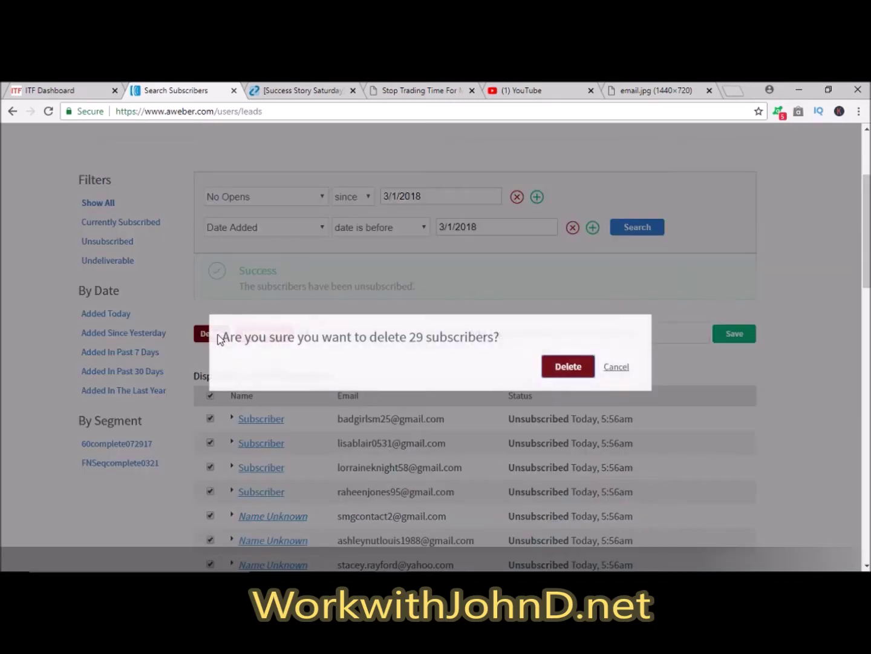
left_click(560, 368)
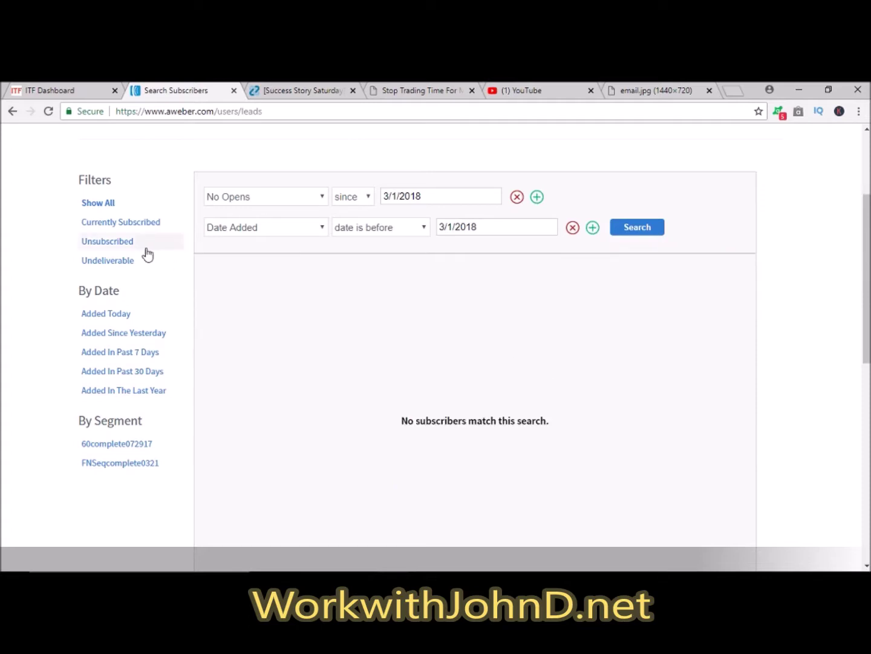
Delete the 9 subscribers under the Unsubscribed filter, then apply the Undeliverable filter
left_click(128, 243)
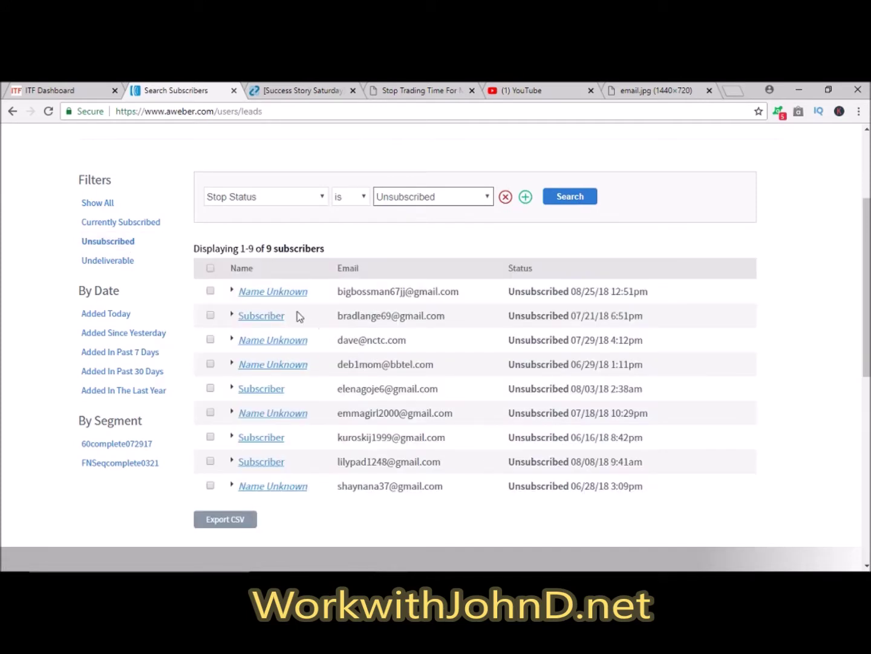
left_click(210, 269)
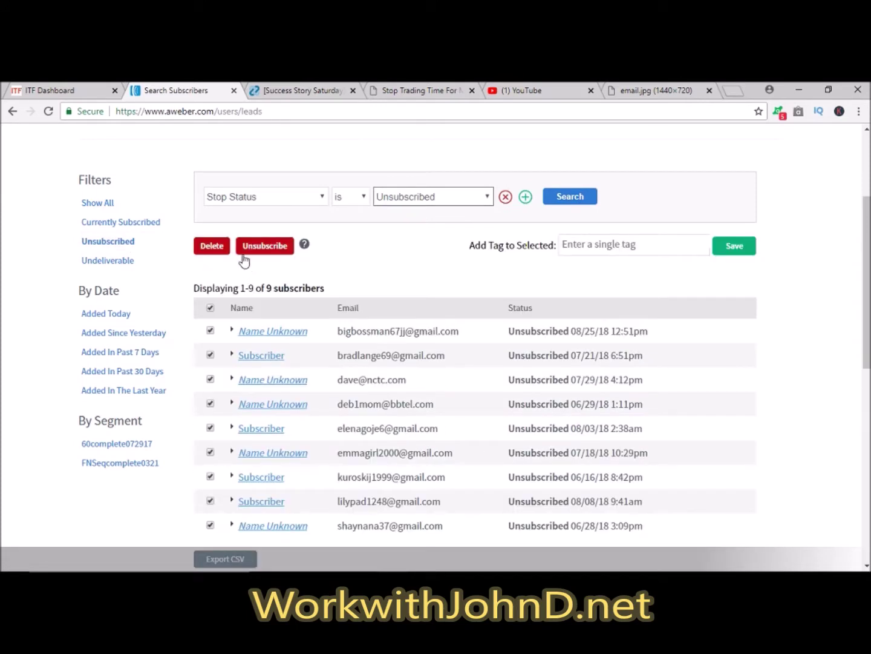
left_click(215, 246)
left_click(564, 366)
left_click(103, 264)
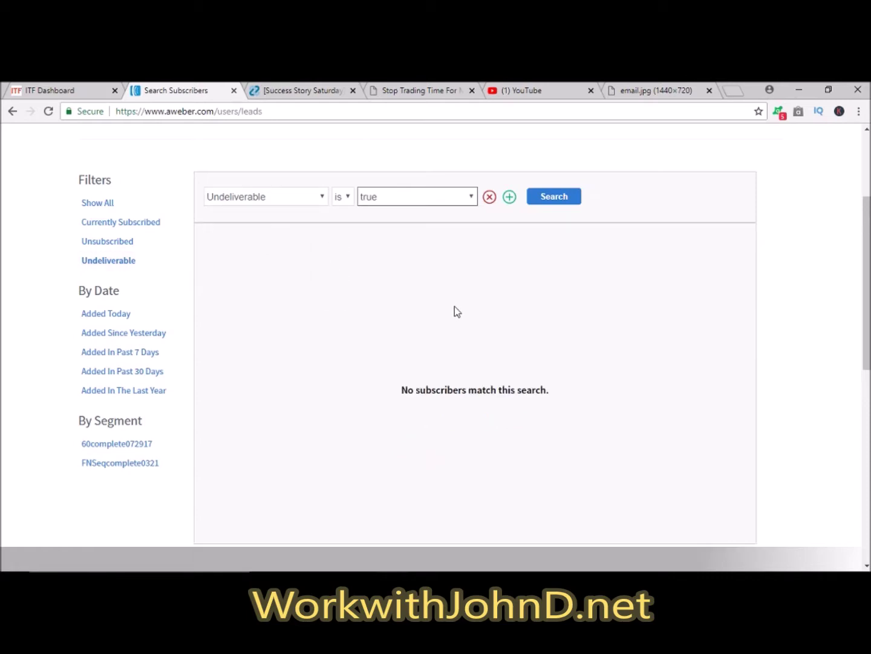
scroll(866, 339, "up", 3)
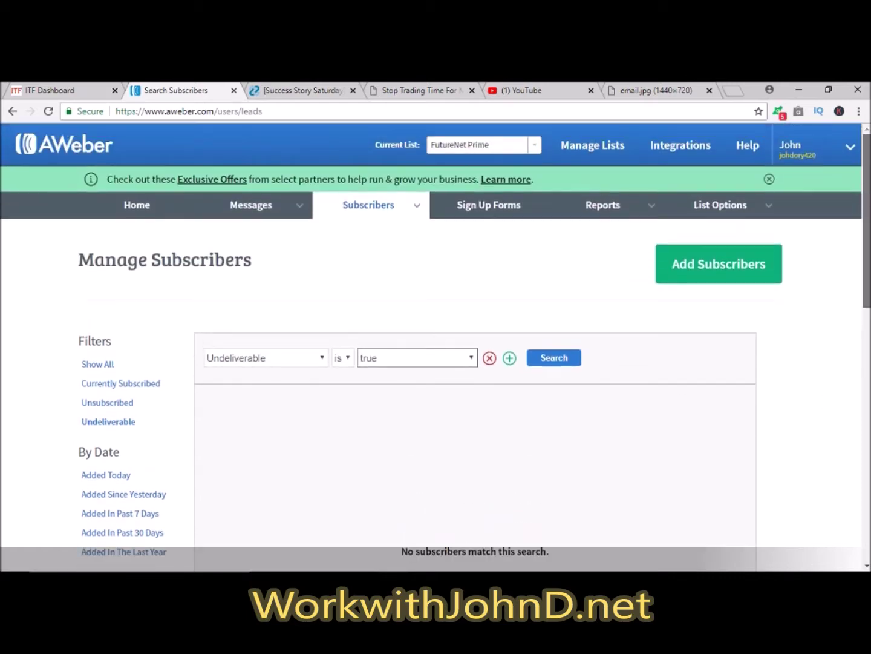
scroll(436, 346, "down", 1)
scroll(436, 346, "up", 1)
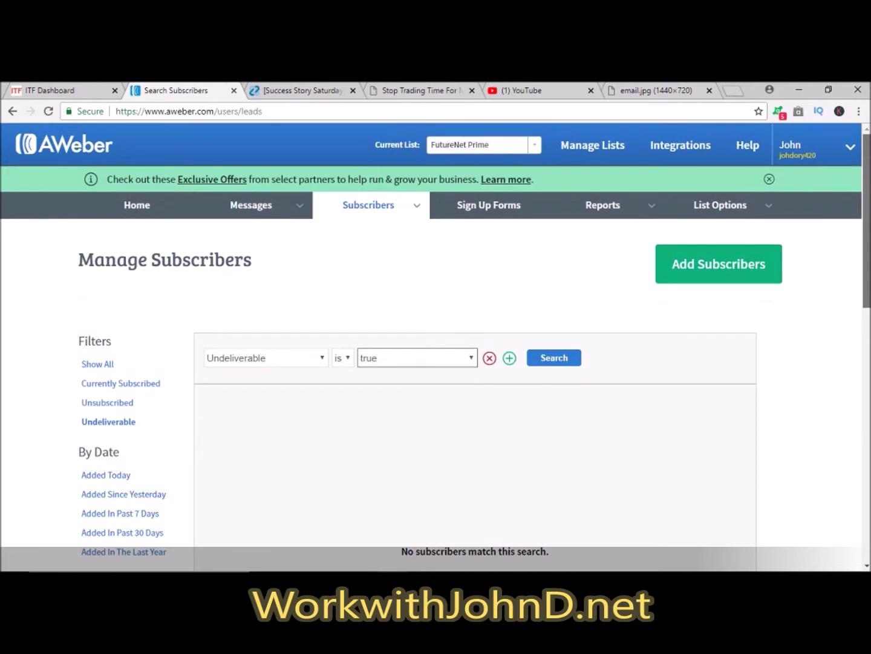